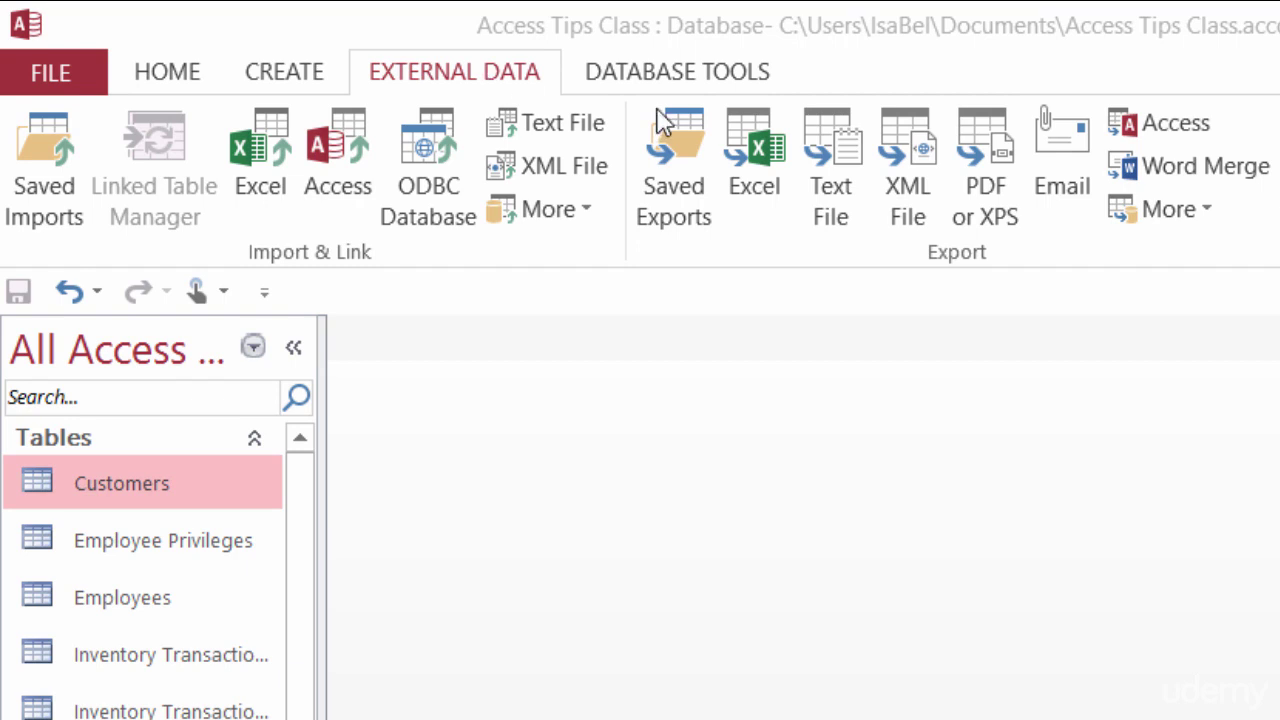
- Start a Word mail merge that links the Customers table to the existing Letterhead document
left_click(1198, 178)
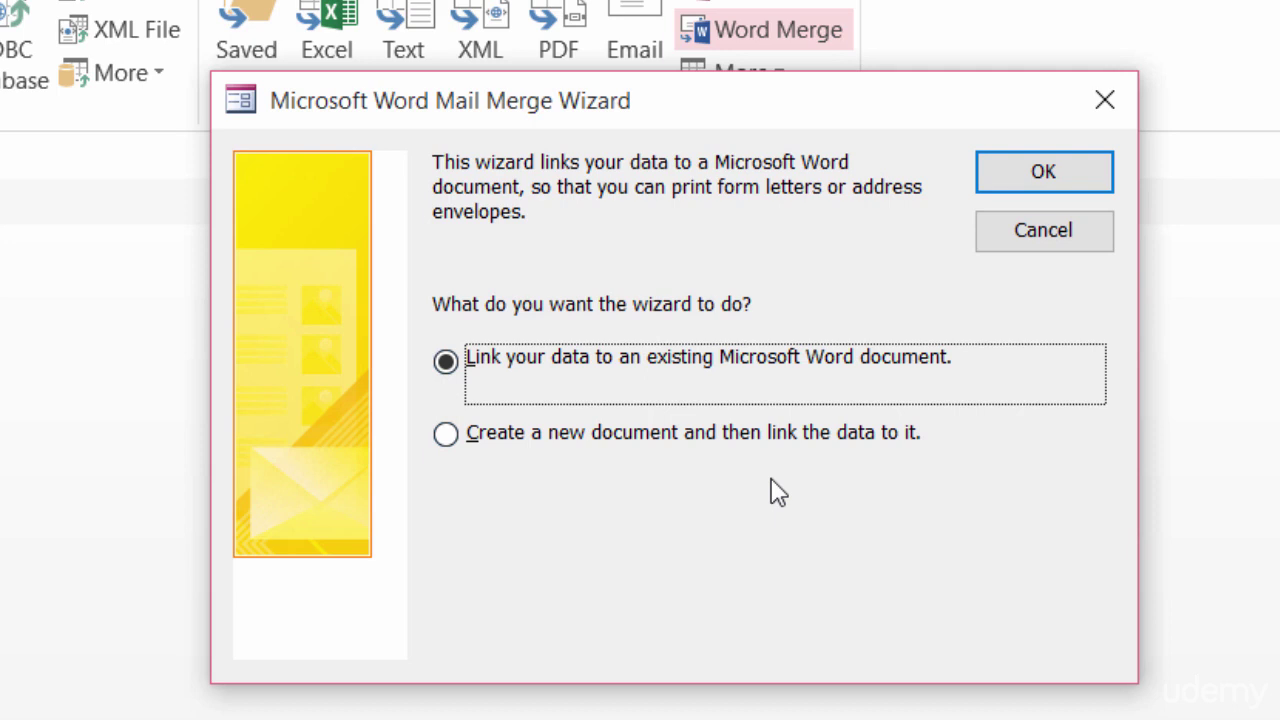
left_click(982, 192)
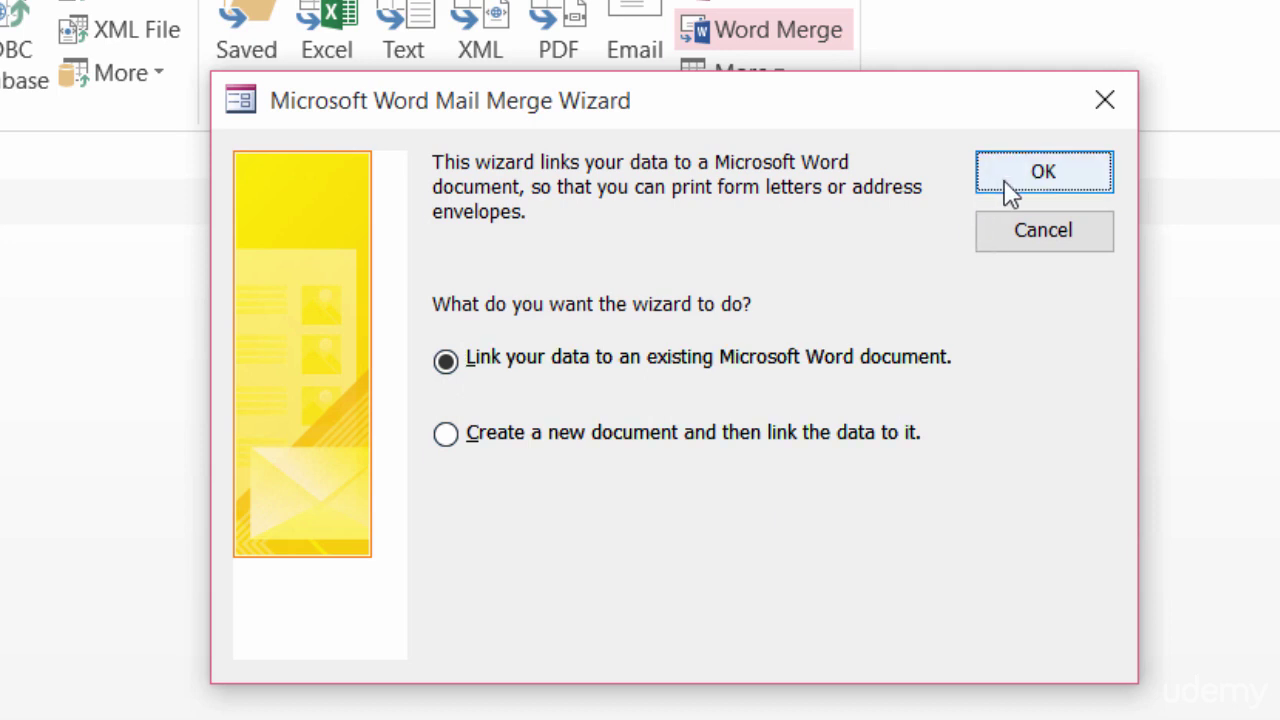
left_click(1010, 192)
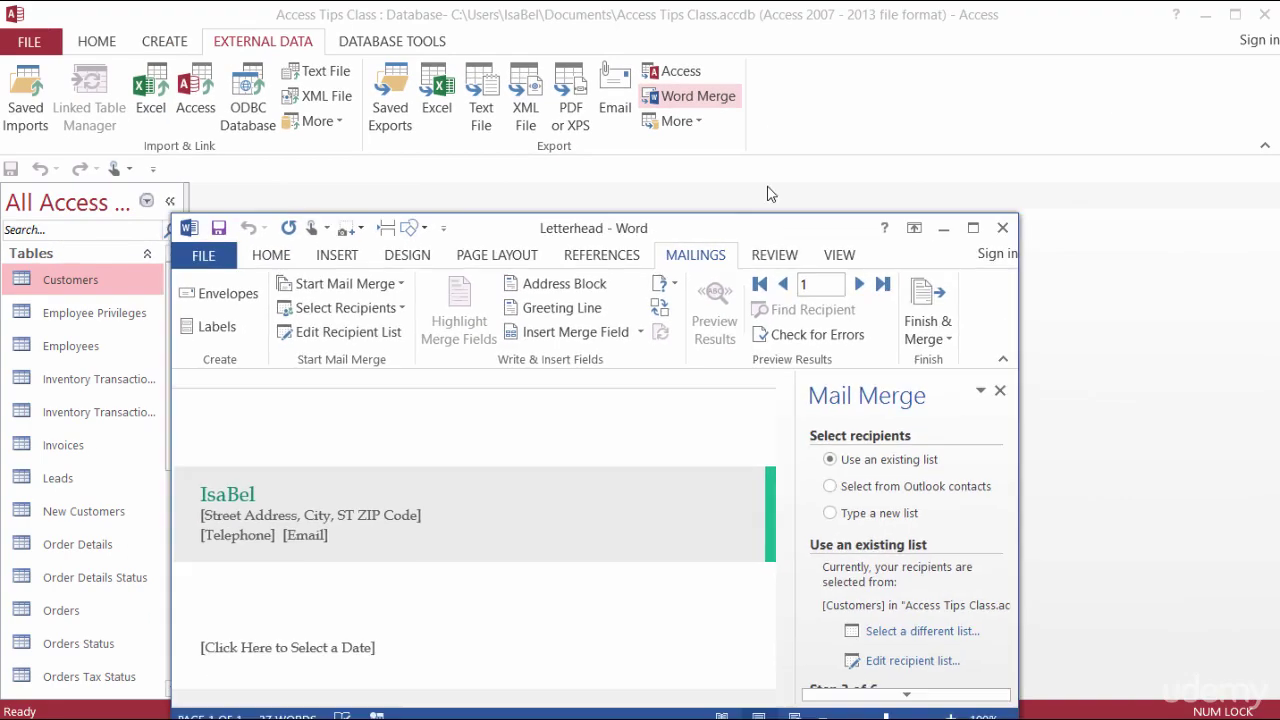
- Enlarge the Letterhead document window and keep the existing Customers recipient list, advancing the mail merge to writing the letter
left_click_drag(790, 232, 617, 11)
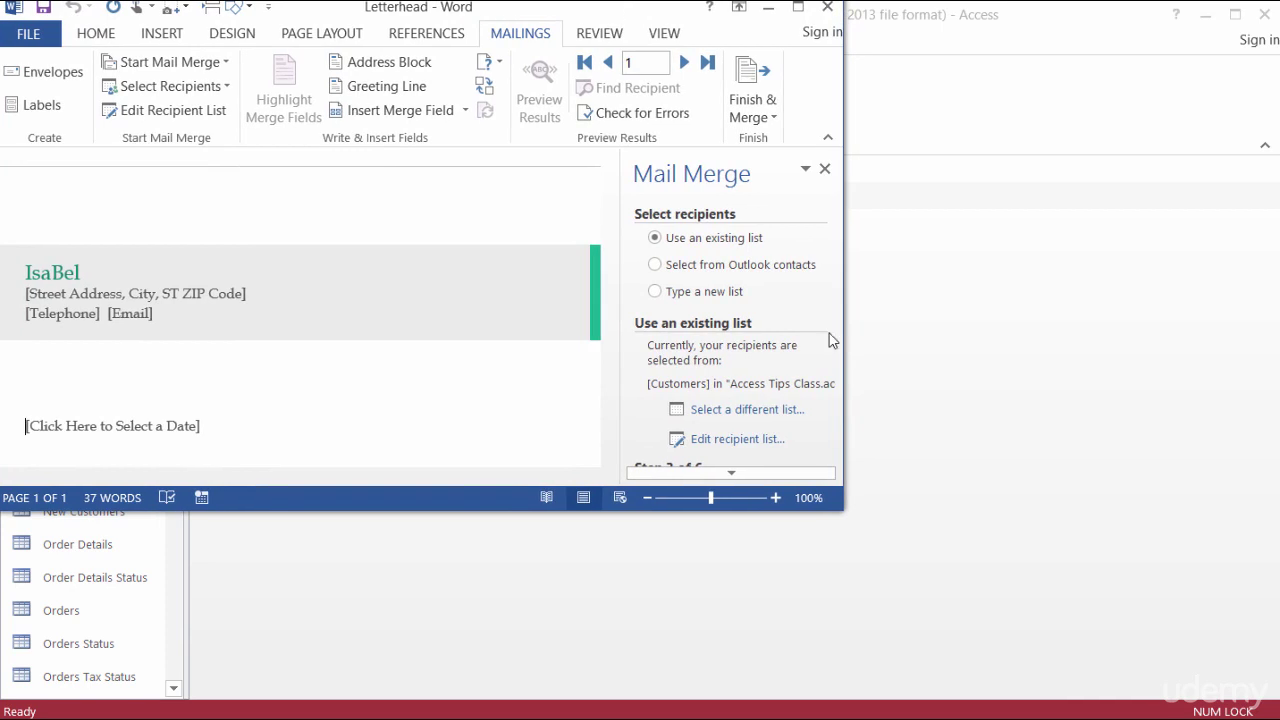
left_click_drag(842, 509, 1273, 707)
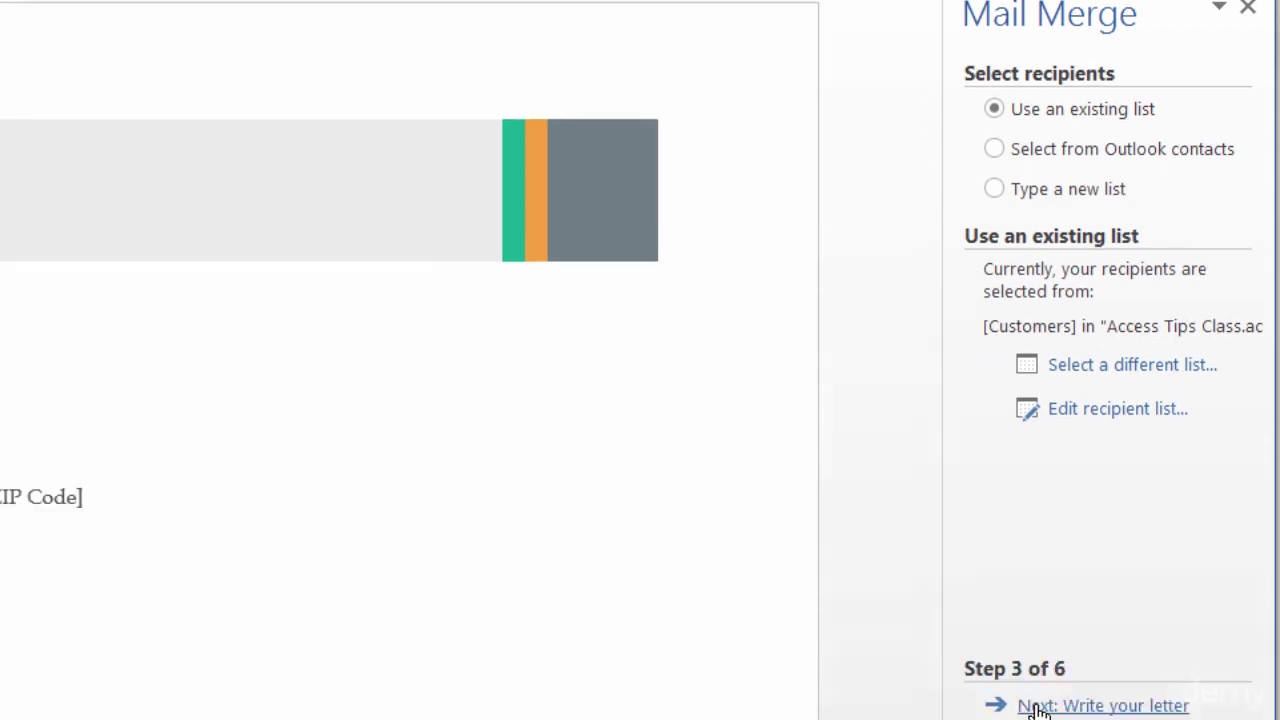
left_click(1095, 675)
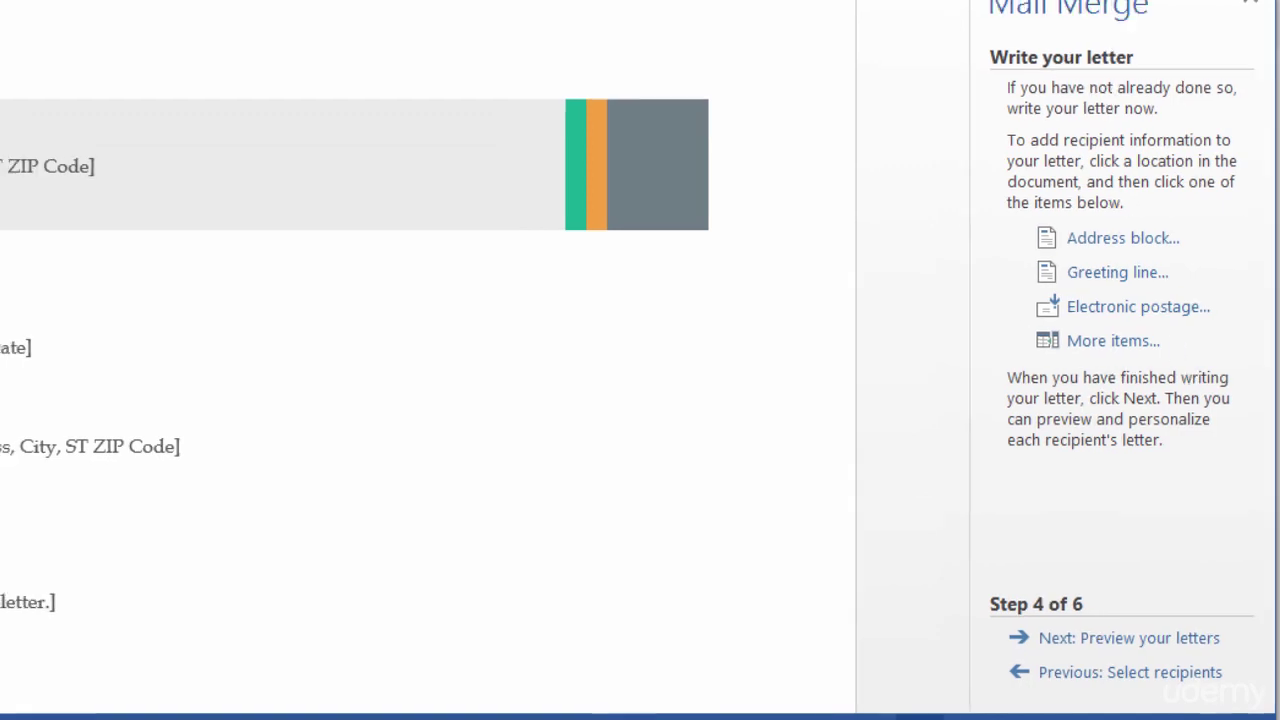
- Delete the recipient name, address and email placeholders from the letter and start inserting an address block in their place
left_click(165, 517)
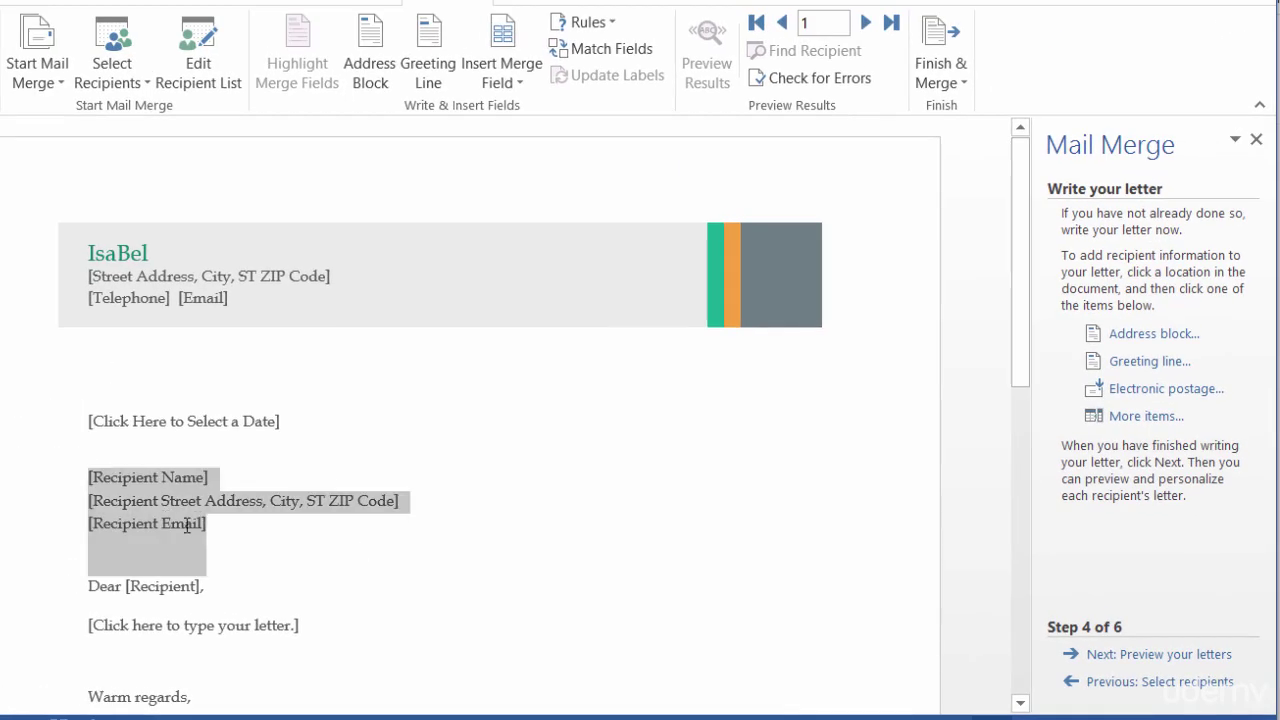
key("Delete")
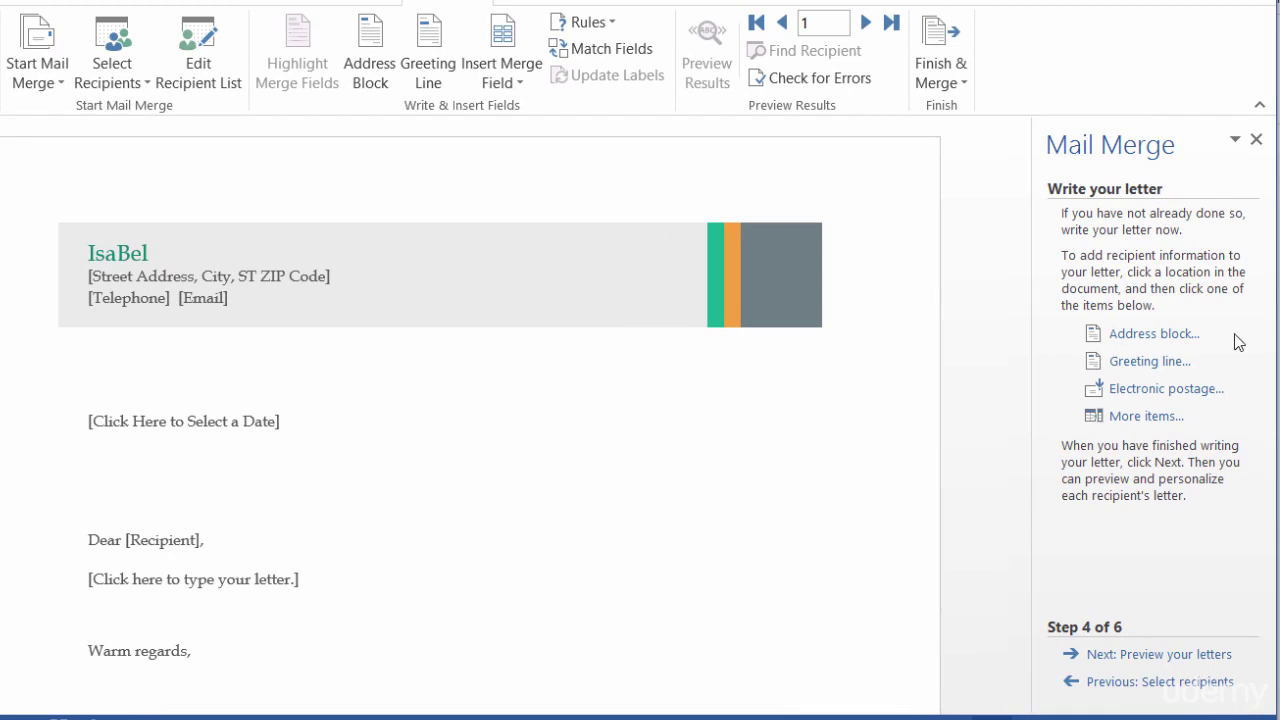
left_click(1145, 348)
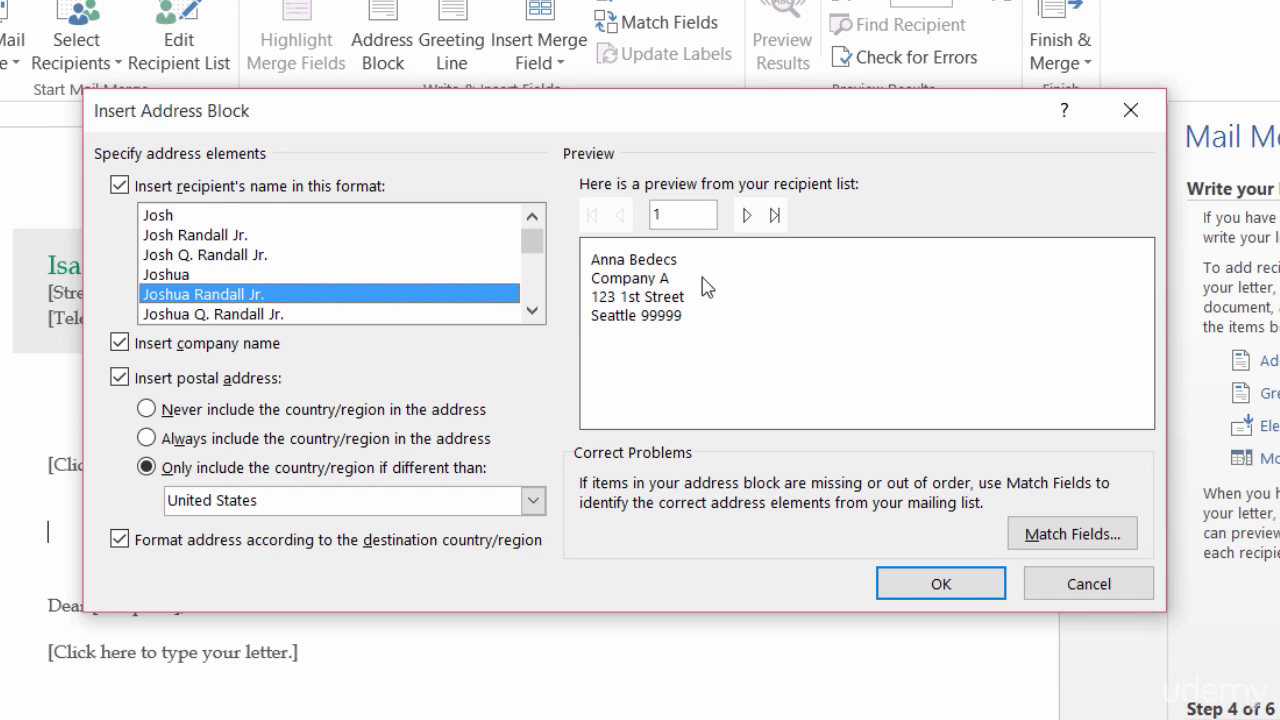
- Try several recipient name formats for the address block, returning to full first name, last name and suffix
left_click(295, 314)
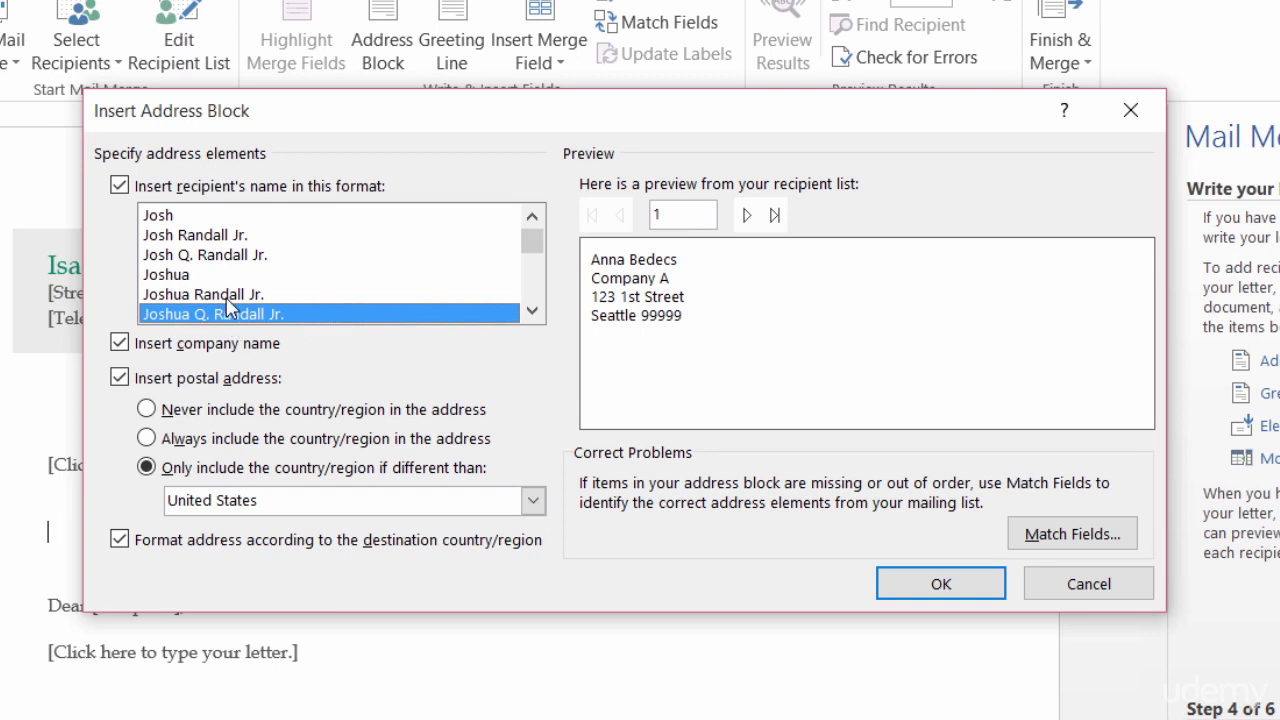
left_click(194, 278)
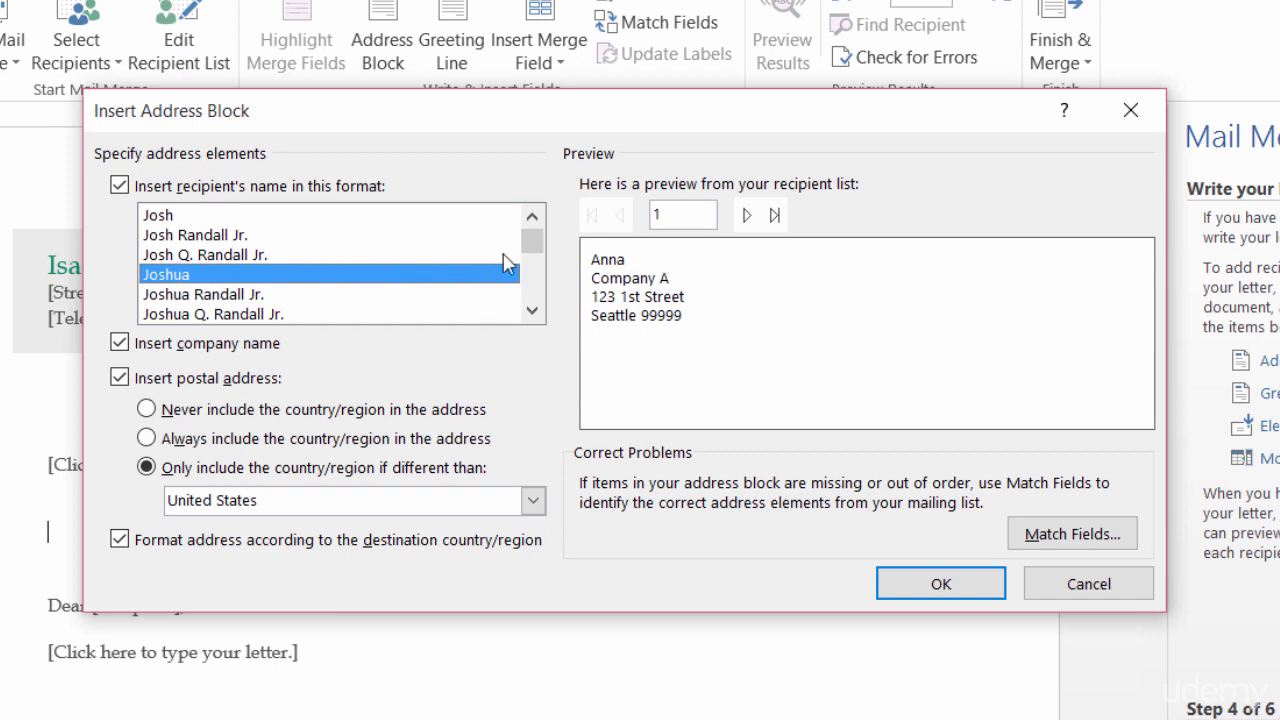
left_click(527, 272)
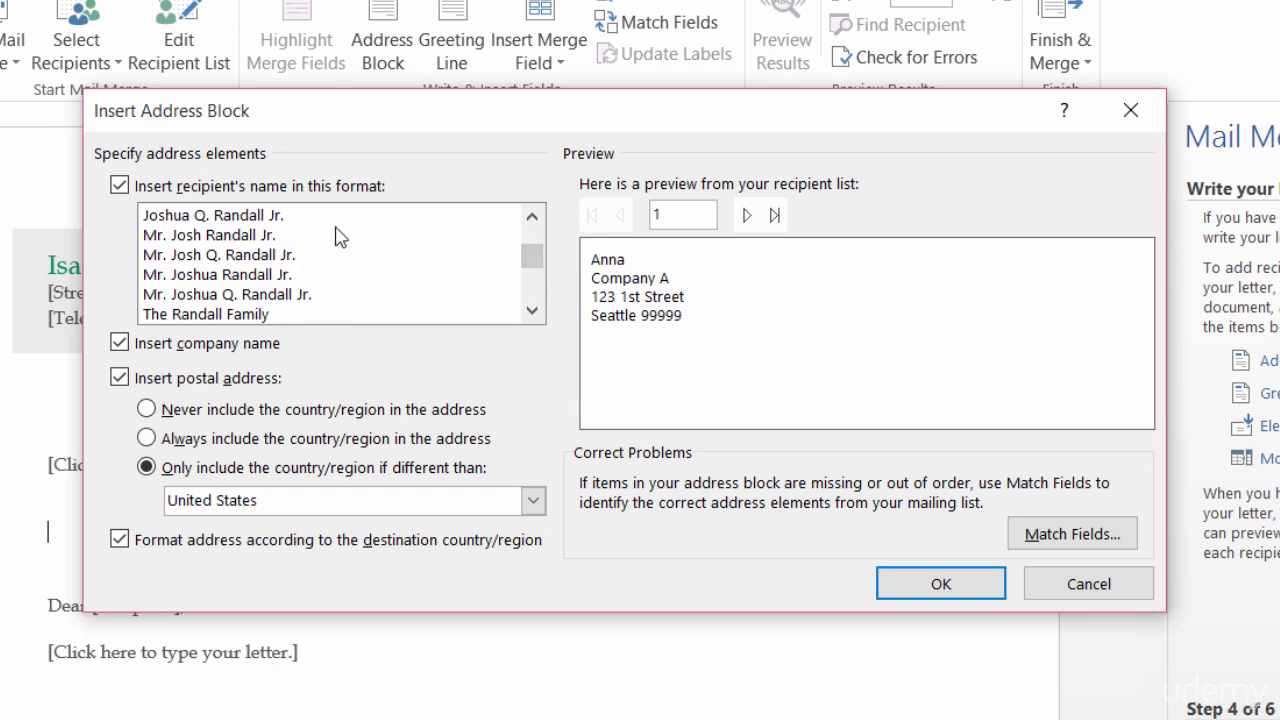
left_click(205, 240)
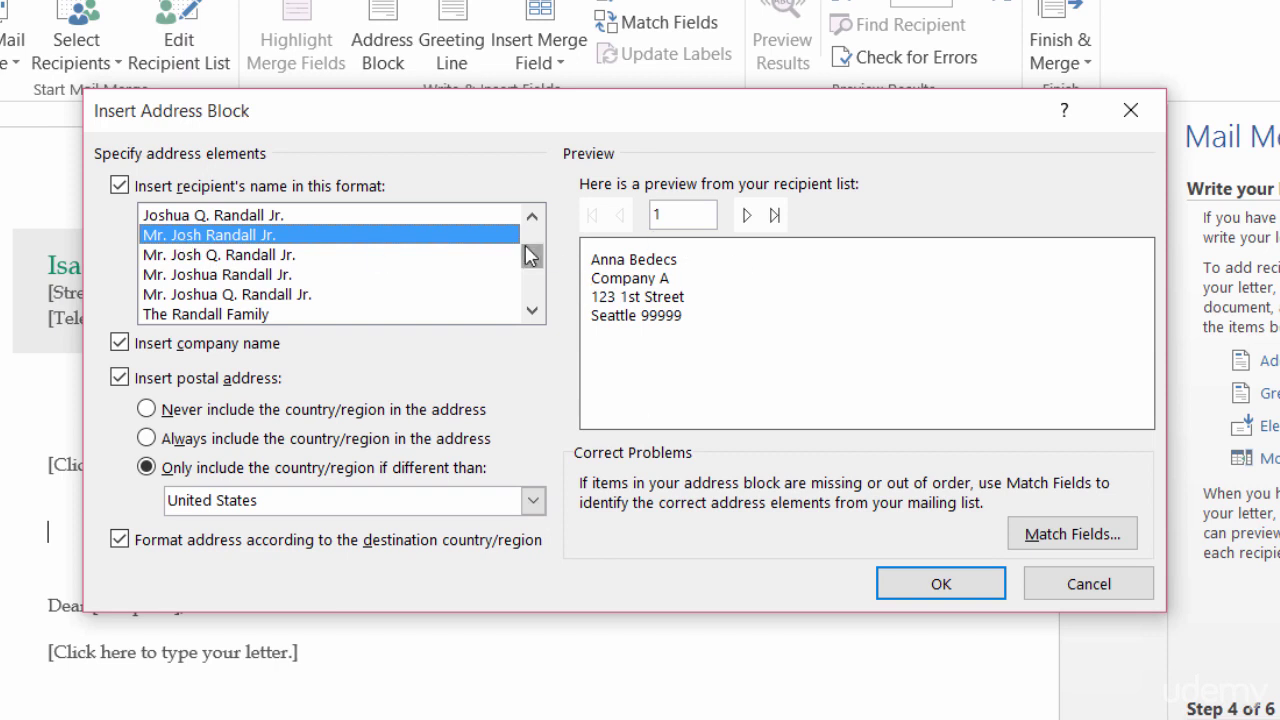
left_click_drag(537, 246, 531, 240)
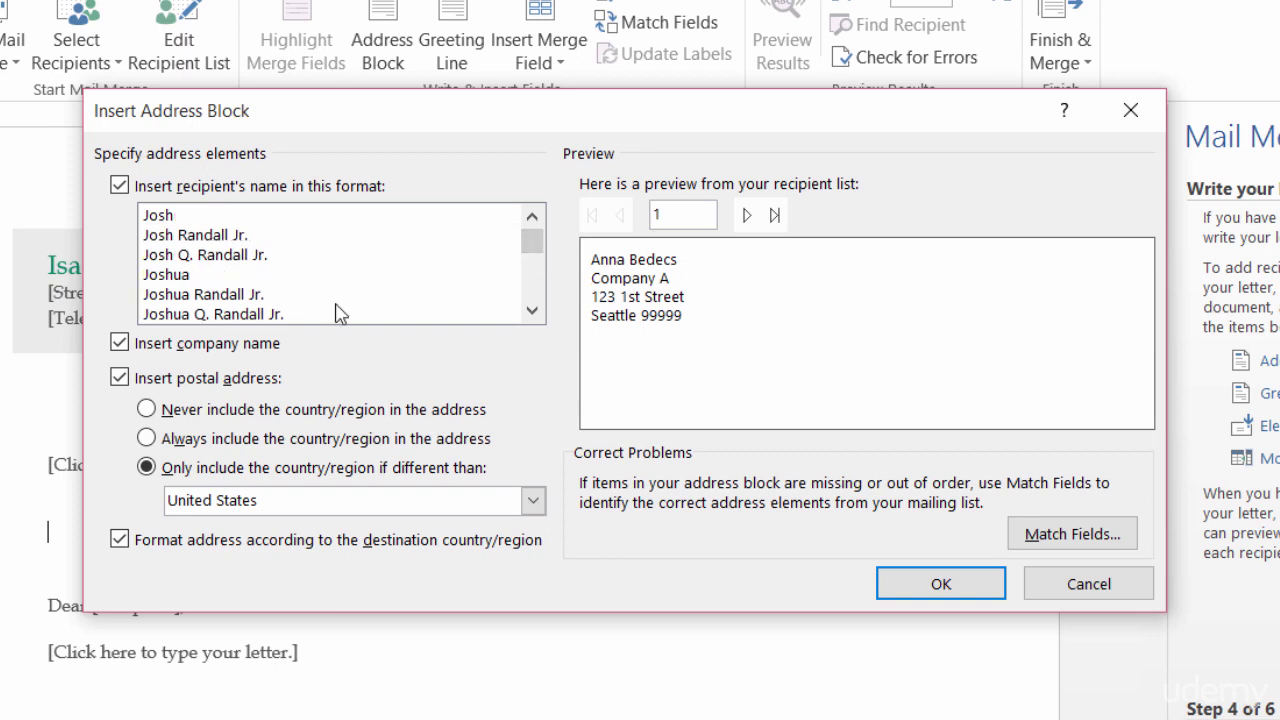
left_click(246, 299)
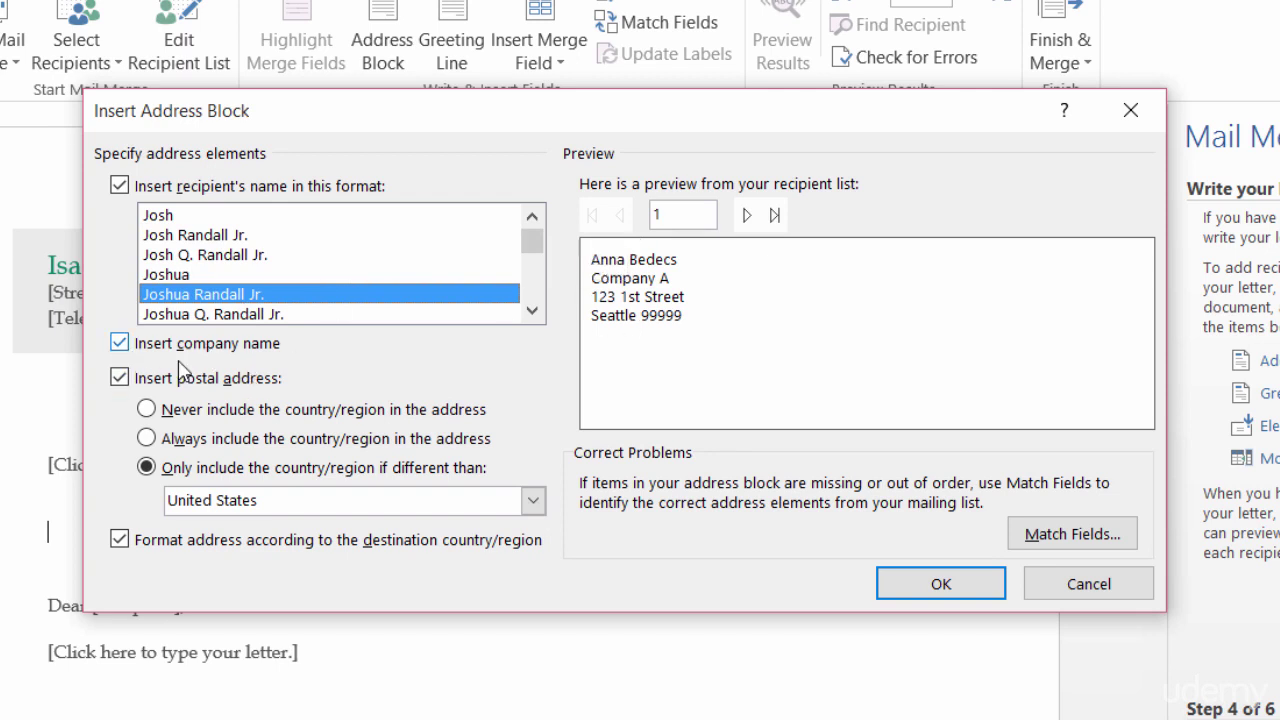
- Toggle the company name in the address block off and on, leaving company name and postal address included
left_click(120, 344)
left_click(120, 344)
left_click(120, 344)
left_click(120, 344)
left_click(120, 378)
- Preview the address block for the recipients up to record 4 of the list
left_click(747, 218)
left_click(748, 218)
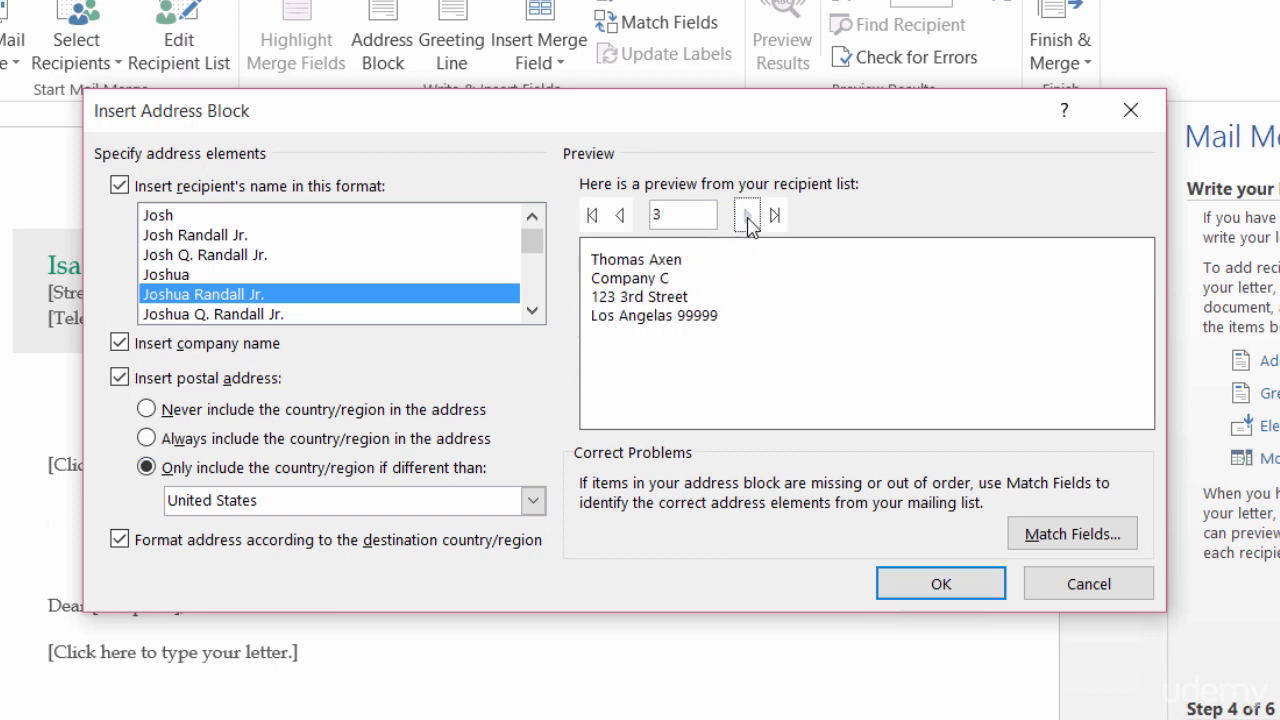
left_click(748, 218)
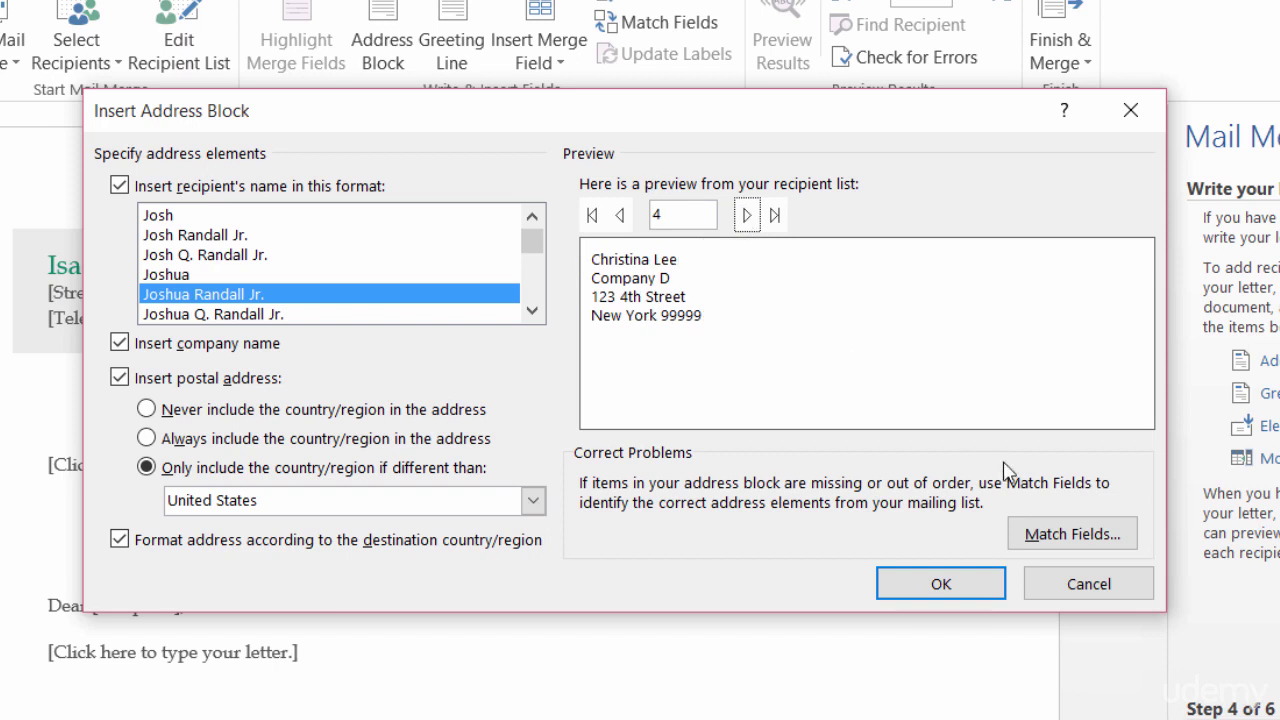
- Match the address block's State field to State/Province from the recipient list and review the other field matches
left_click(1066, 528)
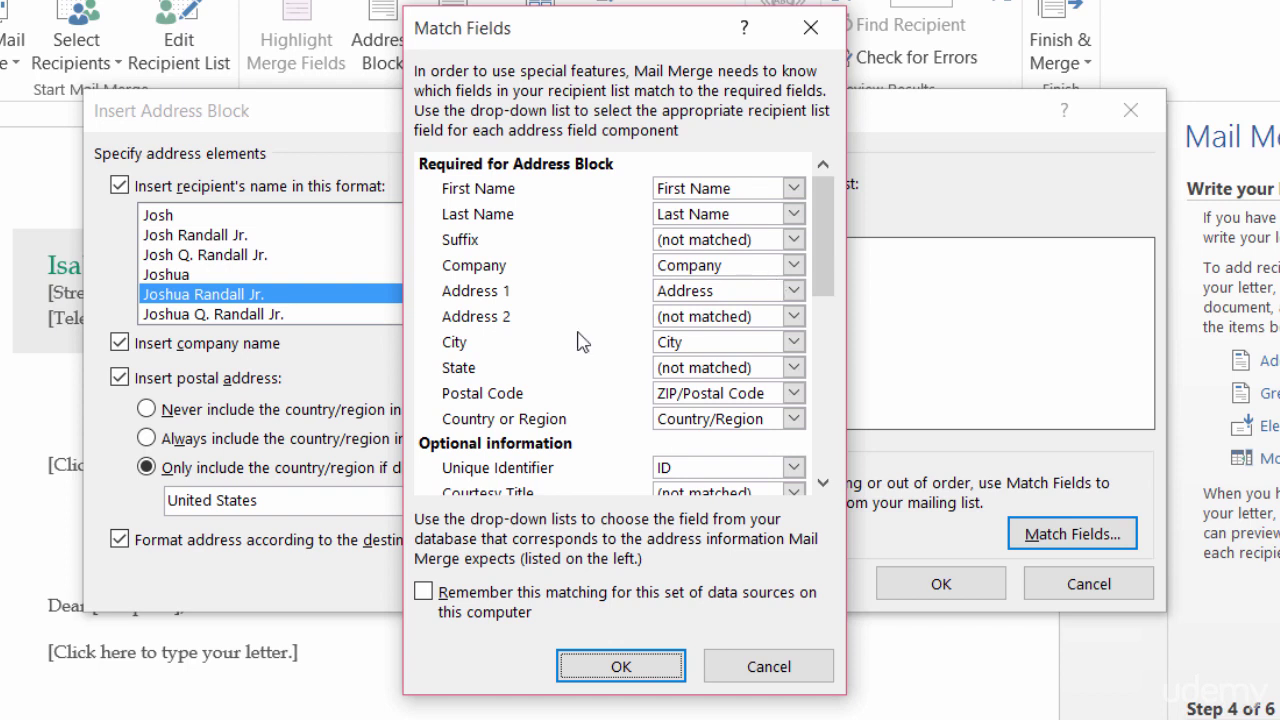
left_click(688, 320)
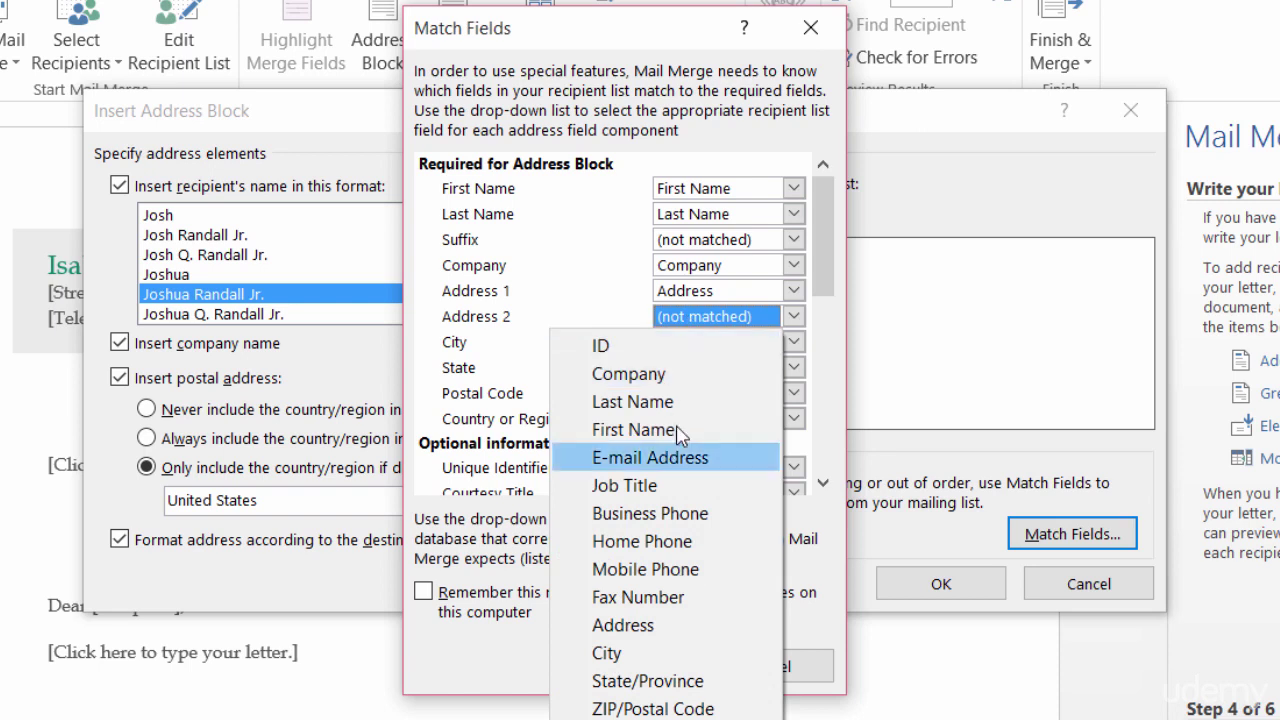
left_click(704, 318)
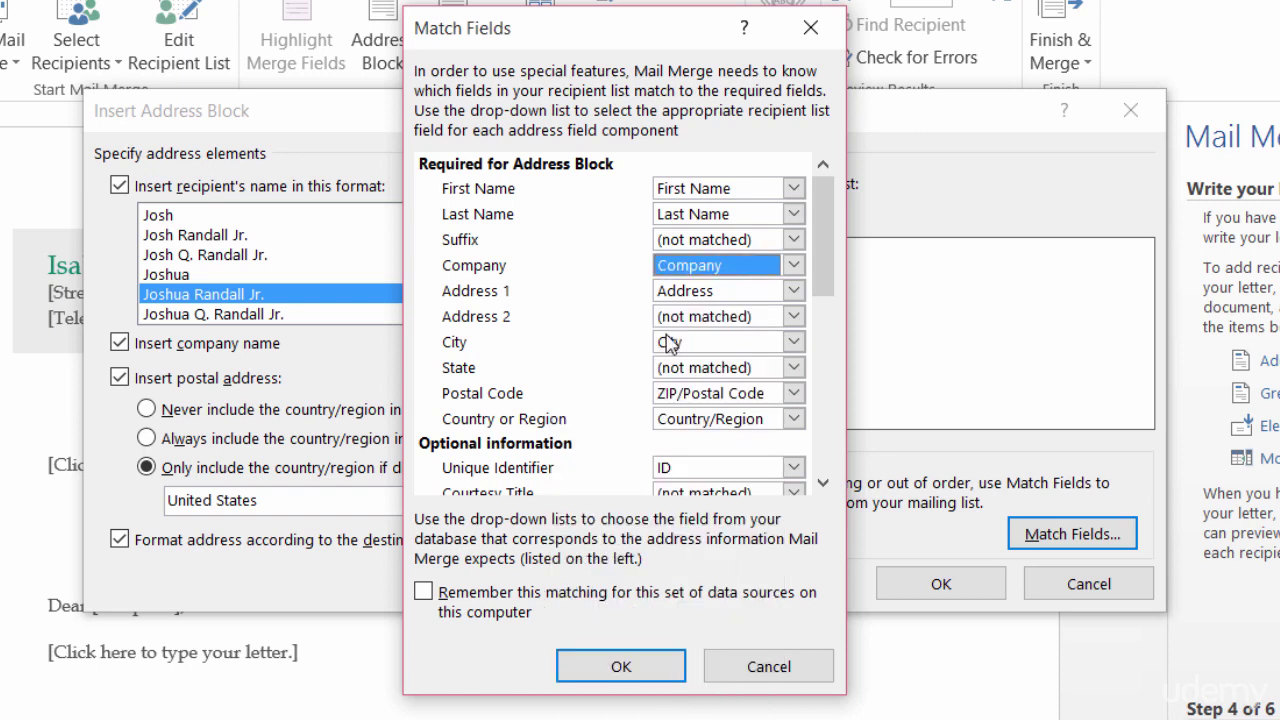
left_click(793, 368)
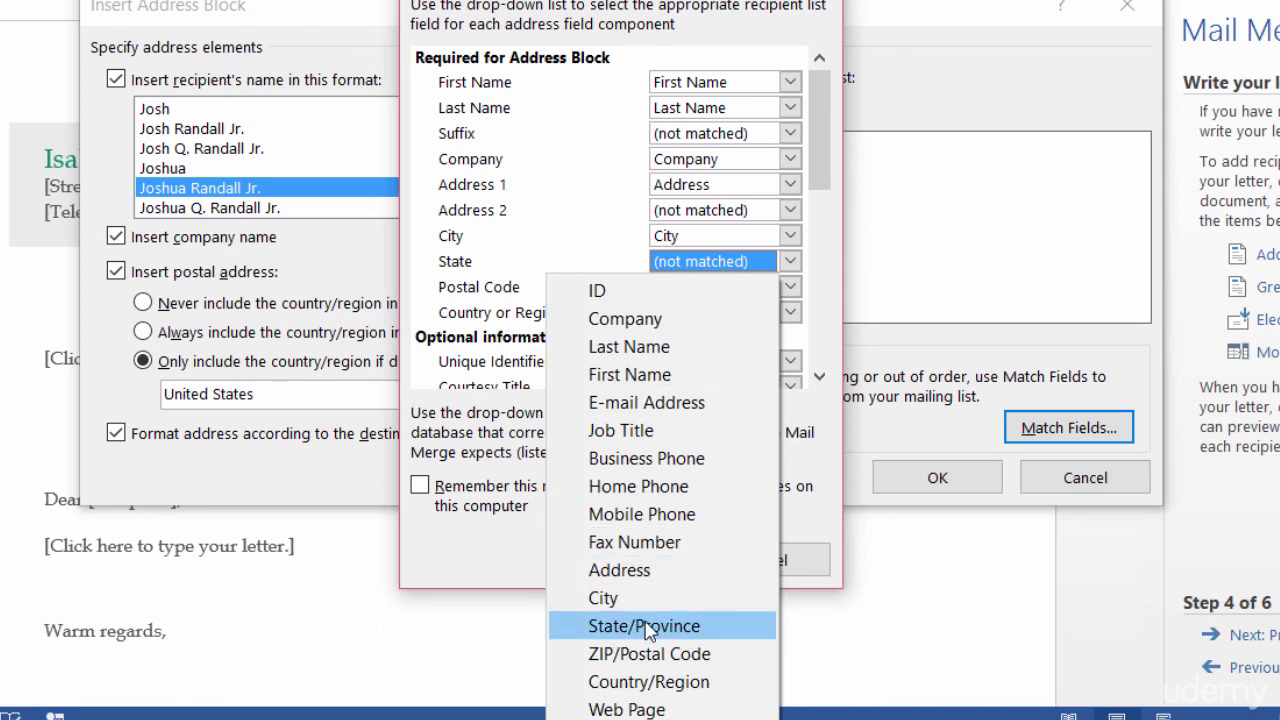
left_click(648, 628)
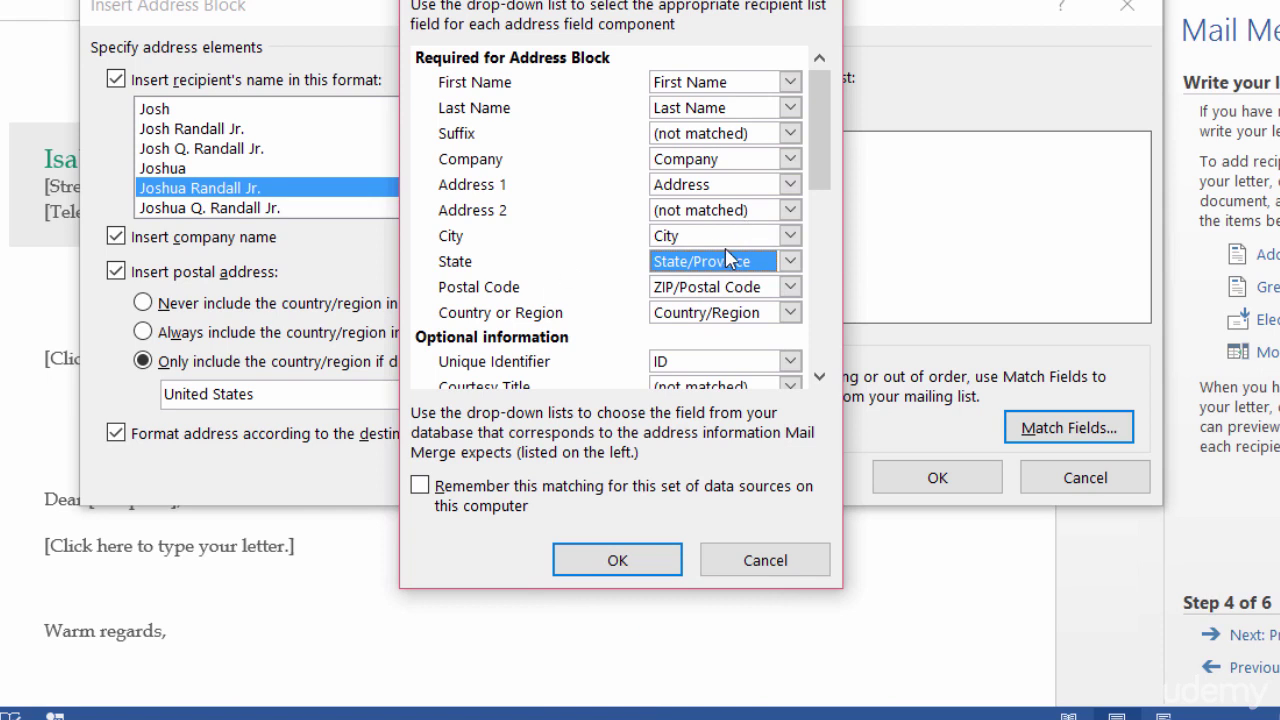
left_click(819, 378)
left_click_drag(819, 380, 819, 380)
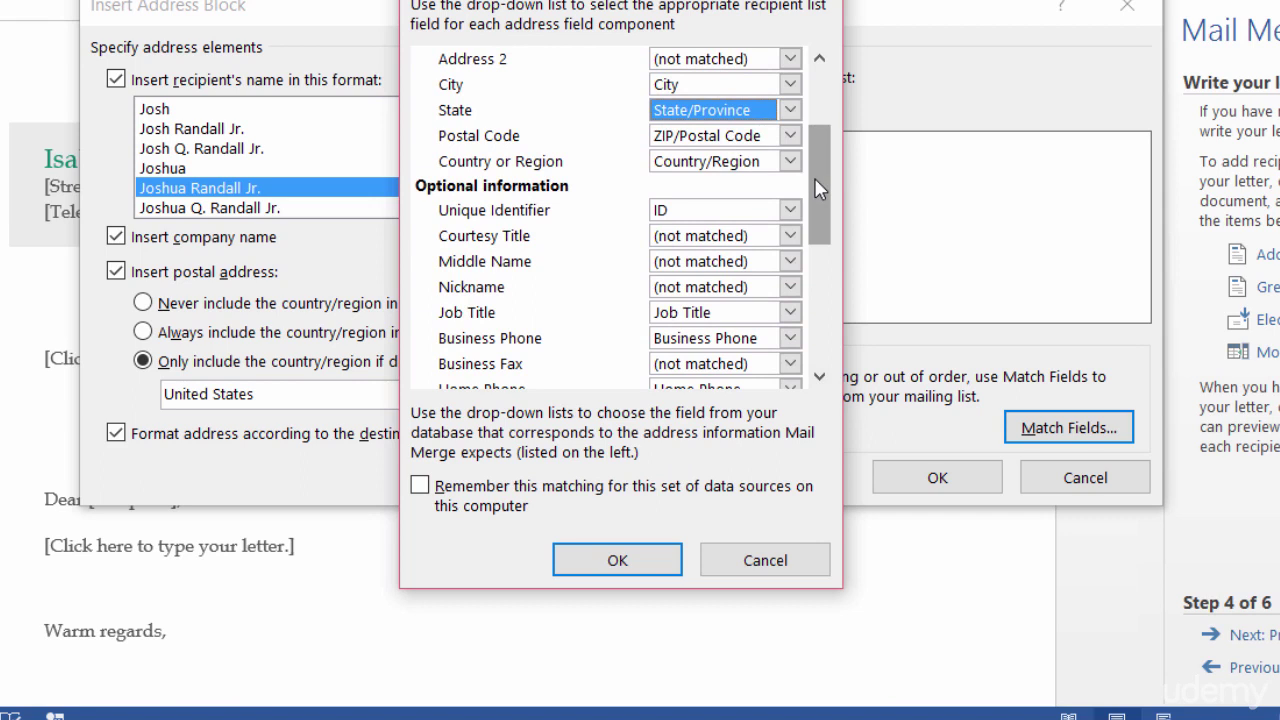
left_click_drag(829, 209, 838, 155)
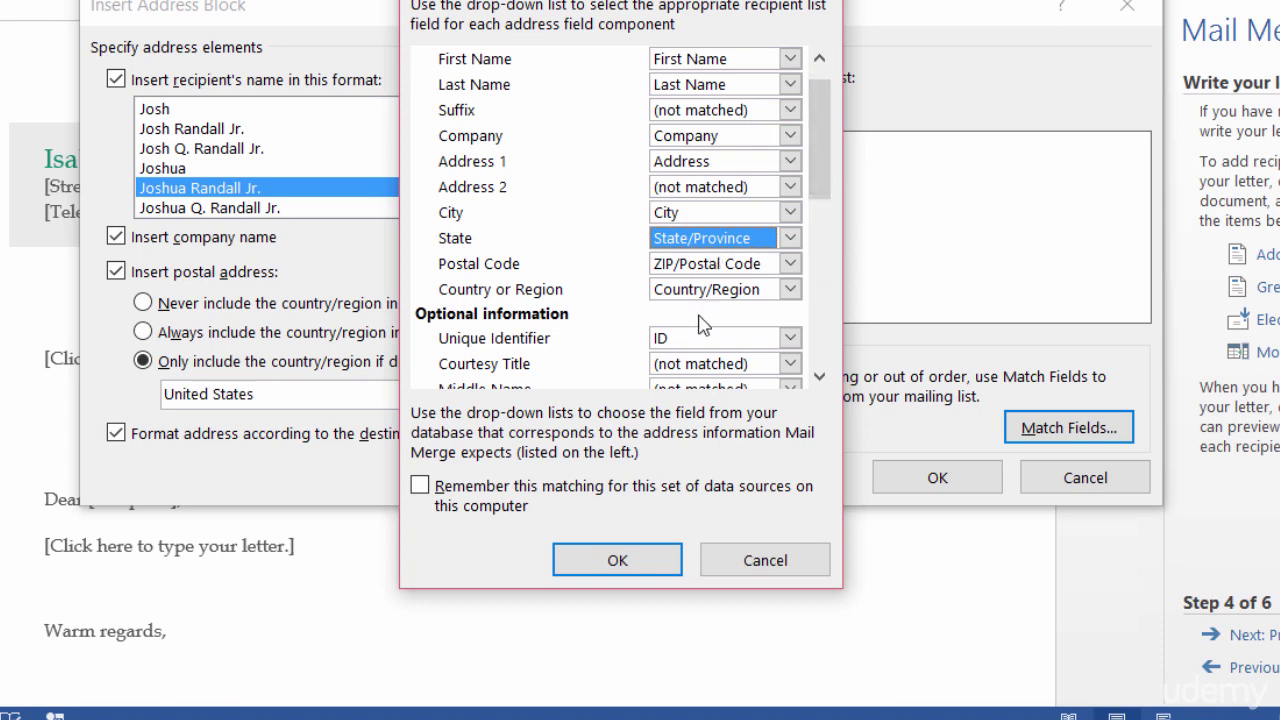
left_click(617, 560)
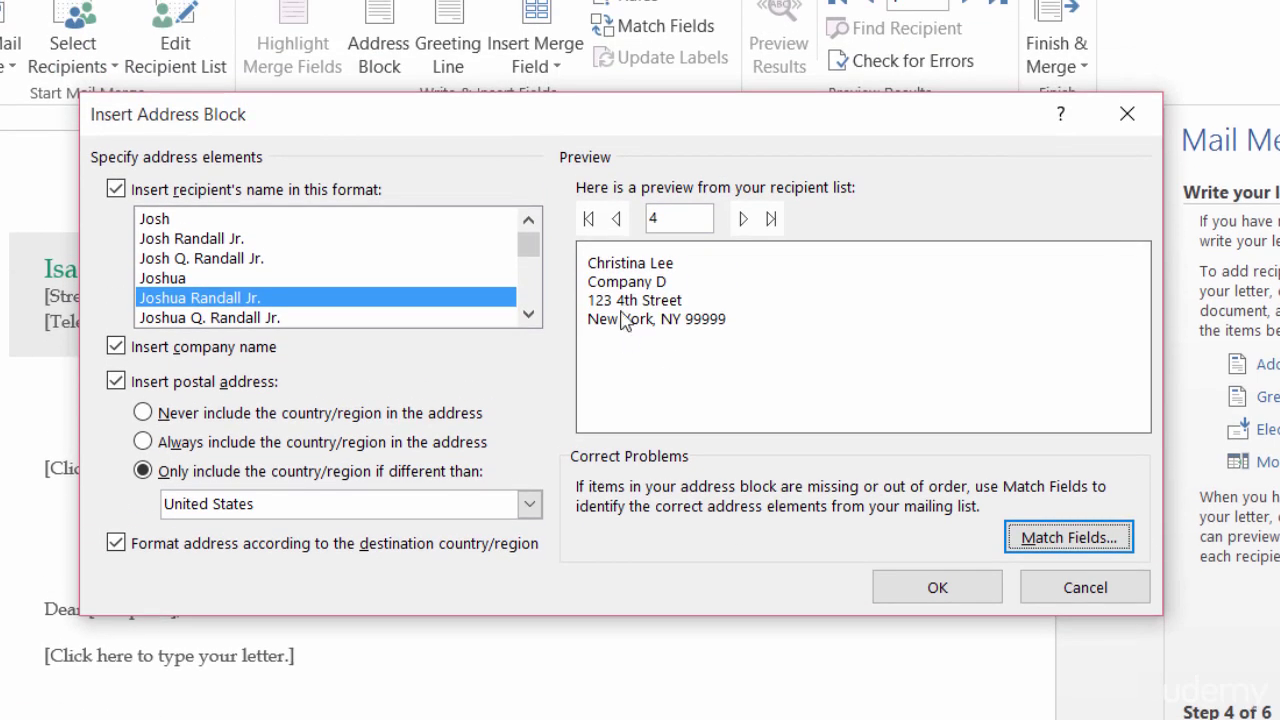
- Insert the address block into the letter and preview its merged result, returning to the field code view
left_click(938, 589)
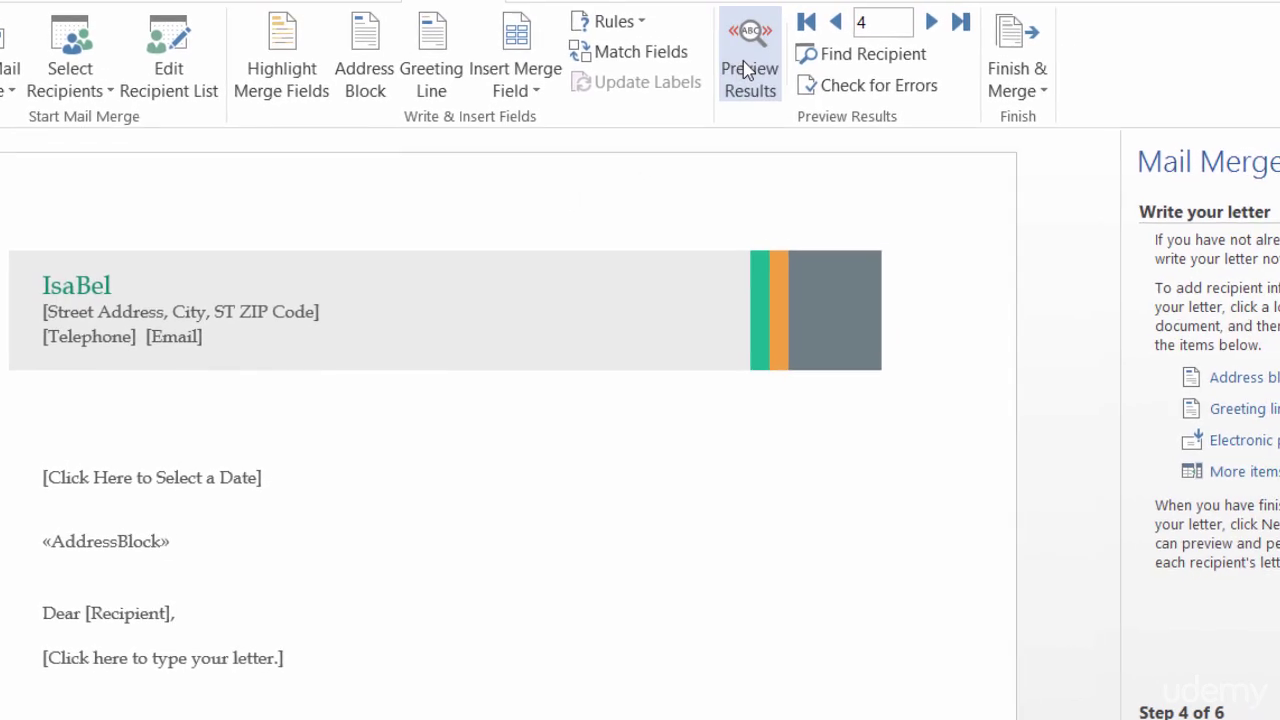
left_click(745, 68)
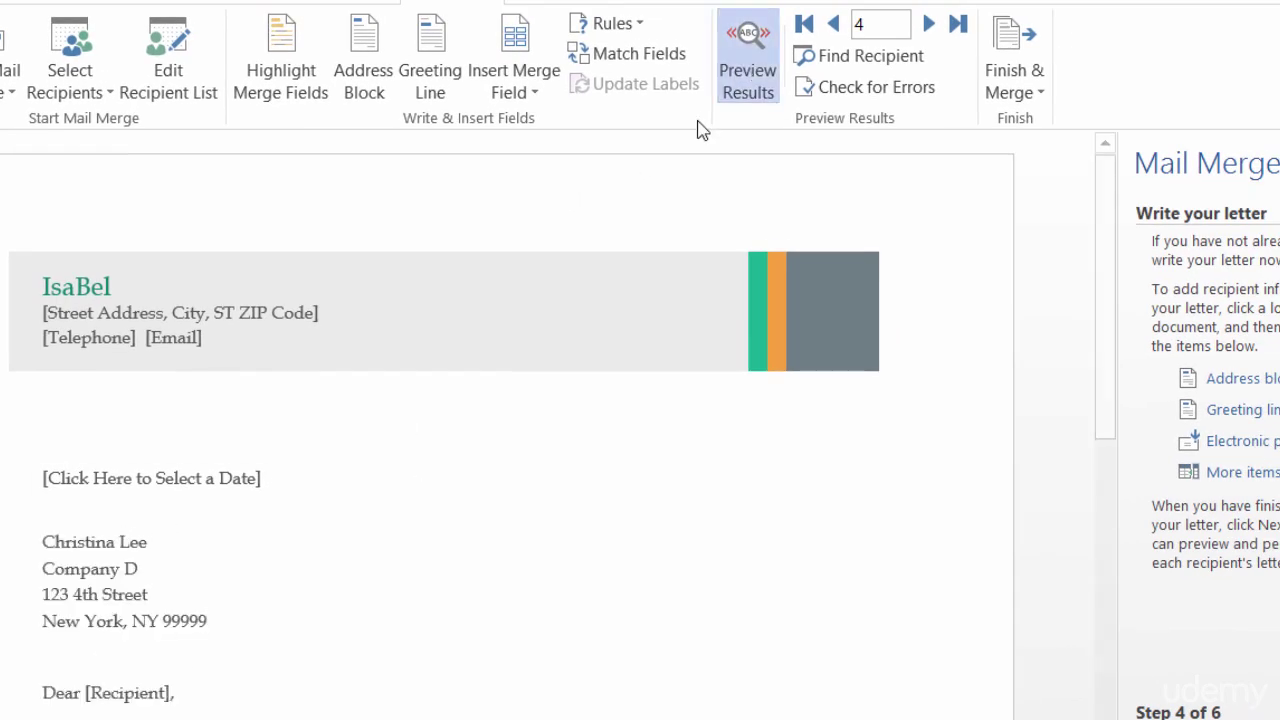
left_click(748, 50)
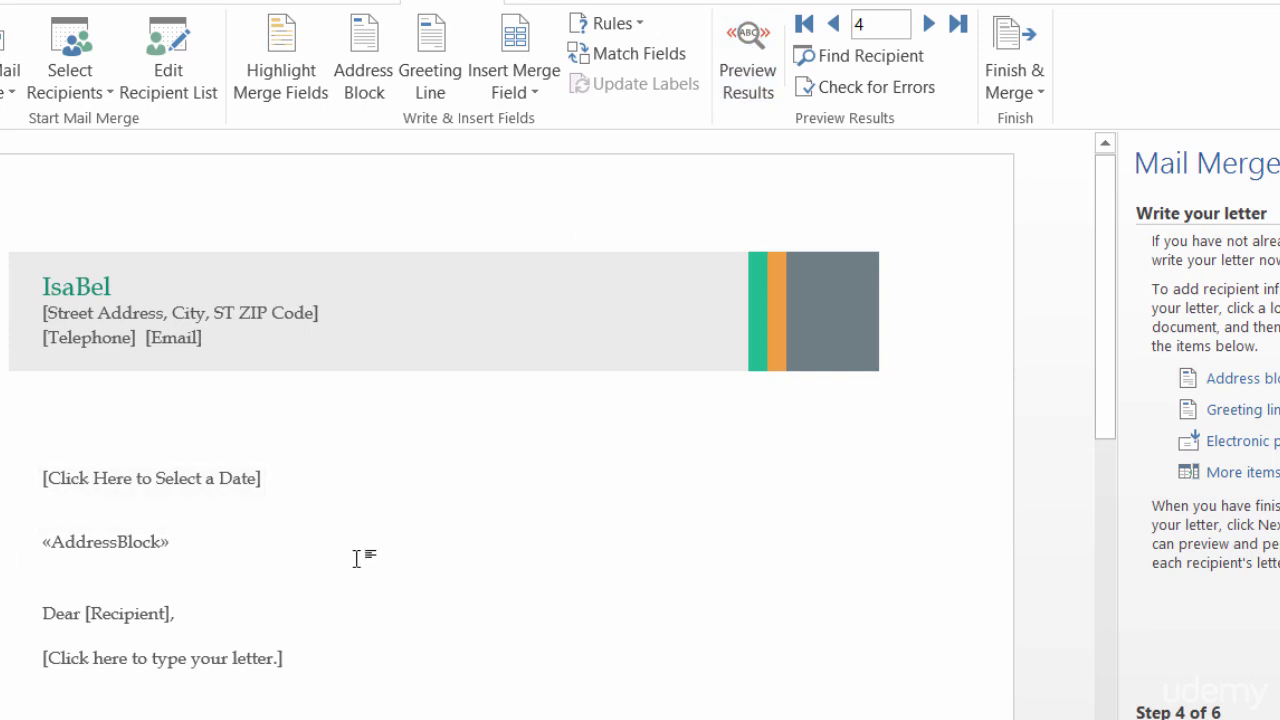
- Replace the [Recipient] placeholder after "Dear" with the First_Name merge field
left_click(172, 616)
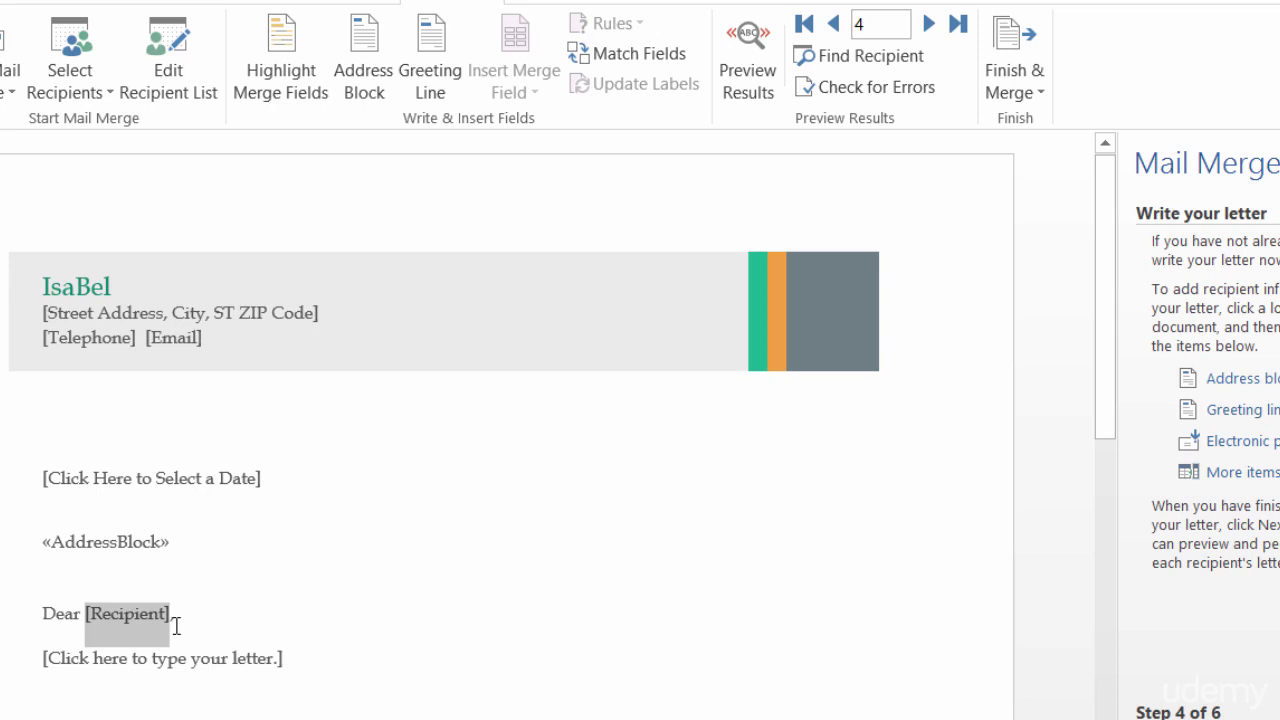
key("Delete")
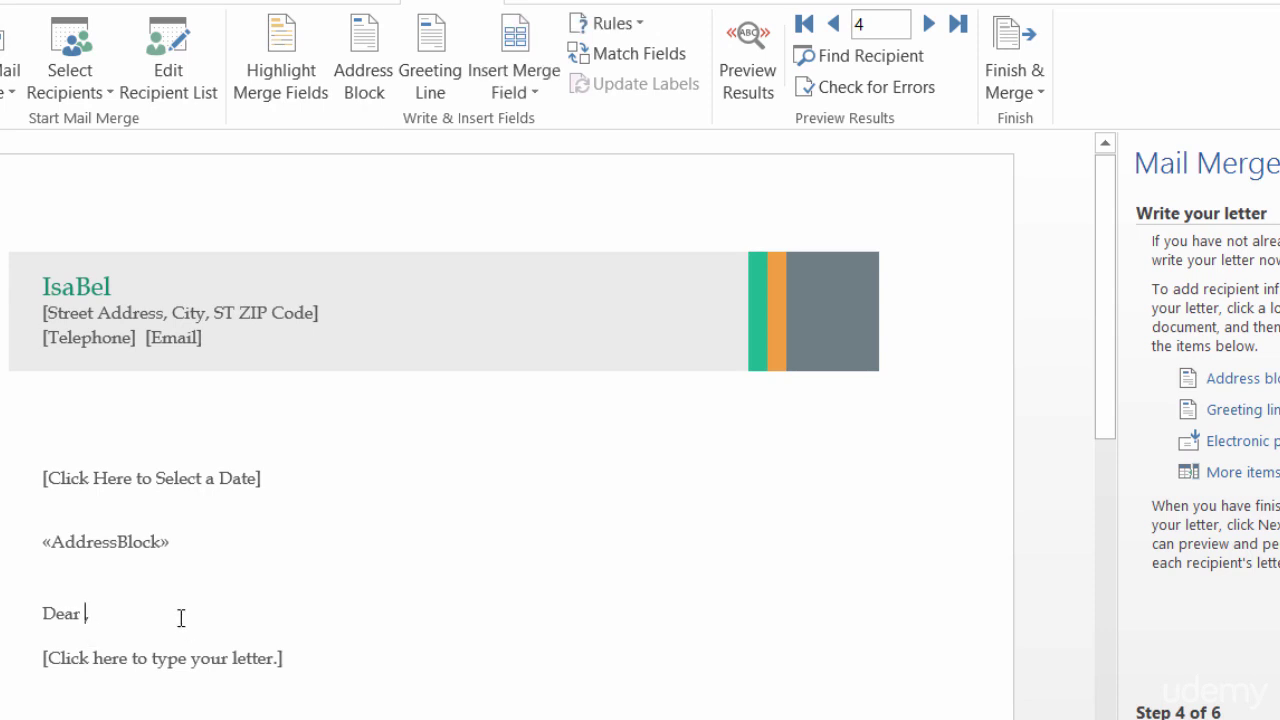
left_click(512, 92)
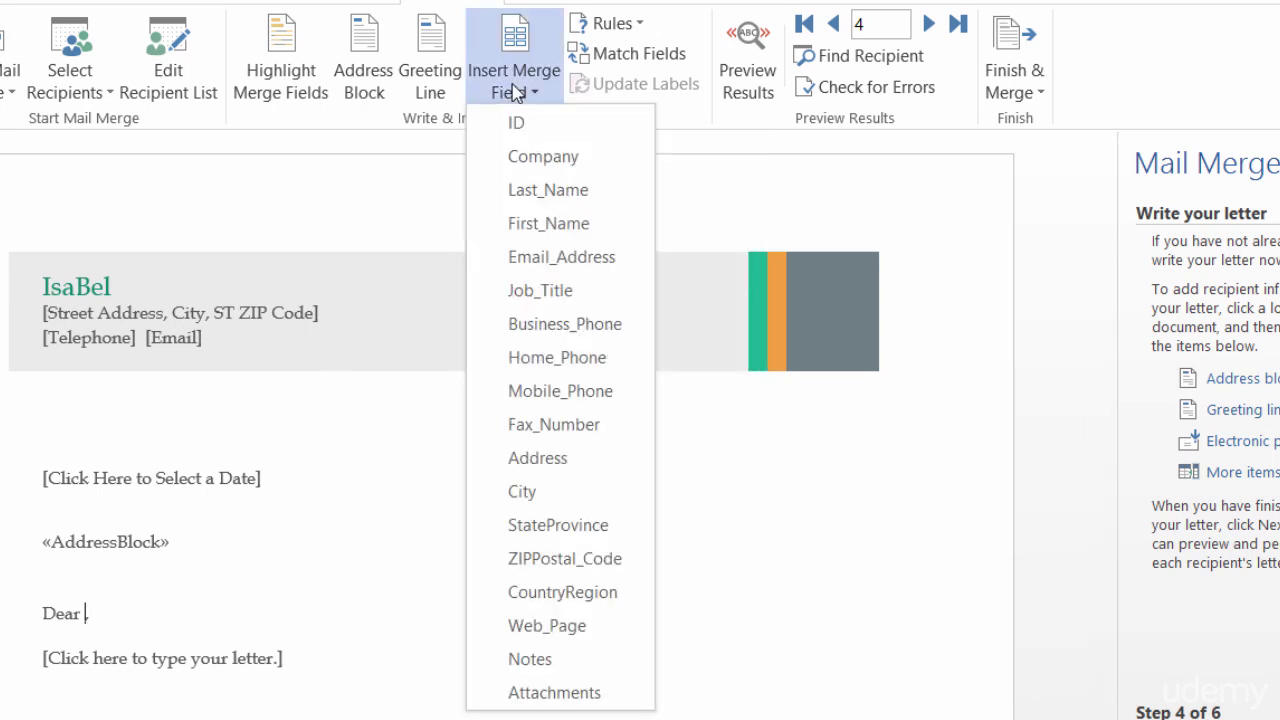
left_click(550, 223)
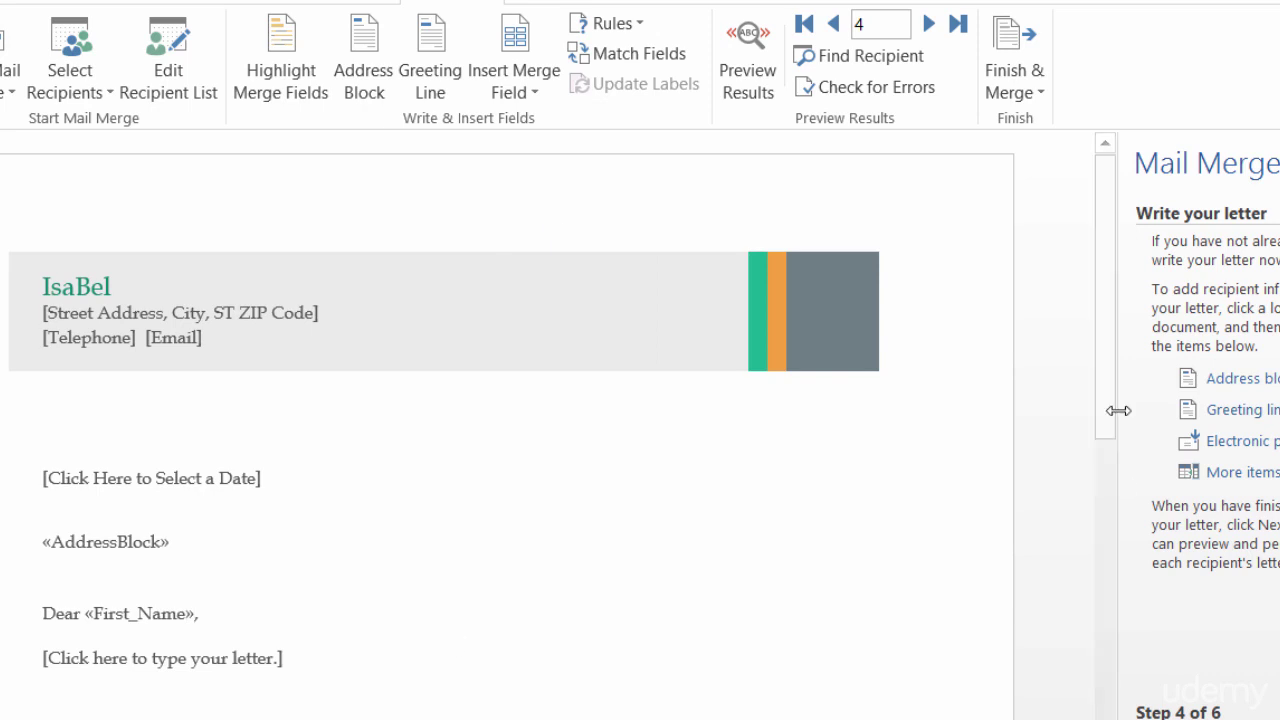
left_click_drag(1108, 406, 1116, 455)
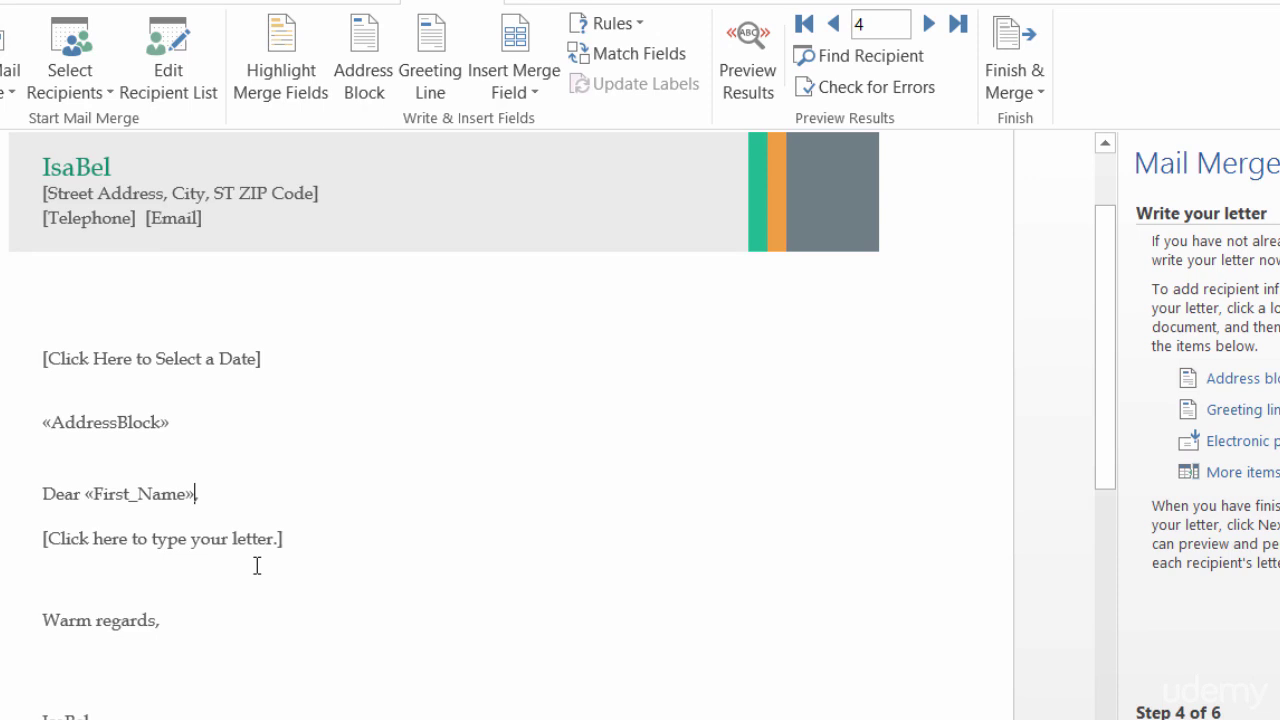
left_click(510, 94)
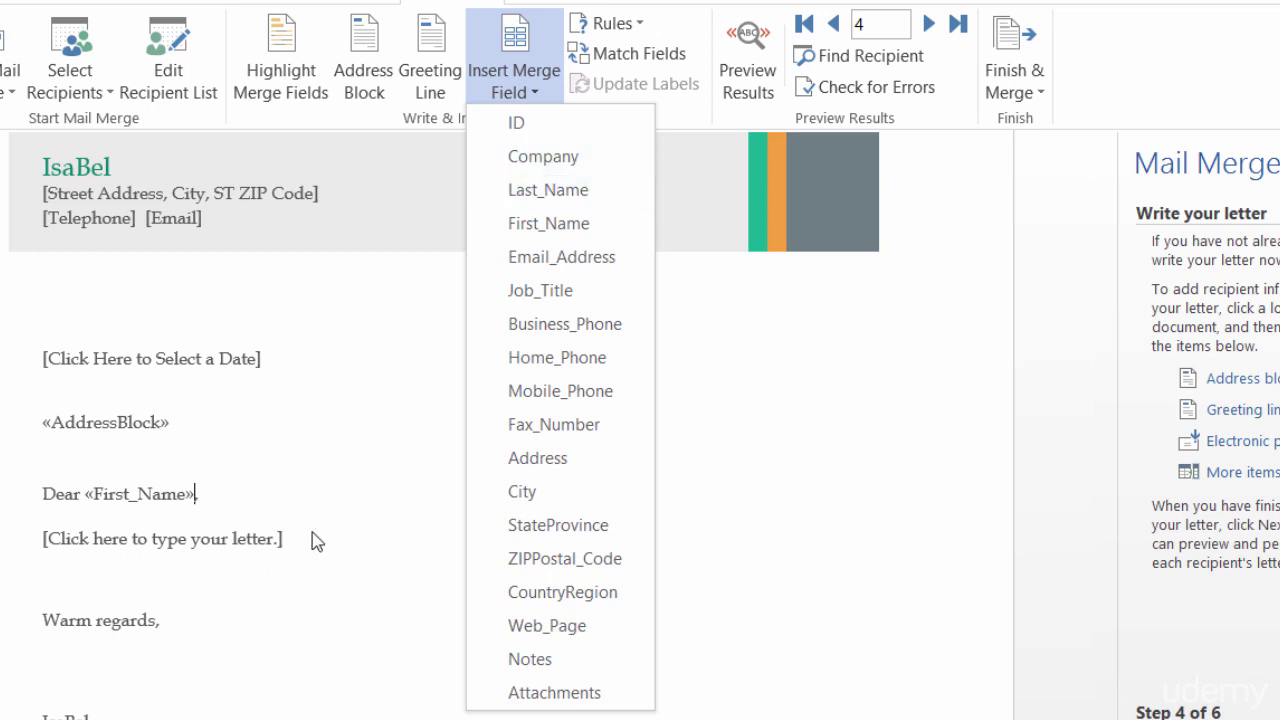
key("Escape")
type(",")
- Replace the letter's body placeholder with "I am so glad that «Company» has decided to ….", using the Company merge field
left_click(250, 532)
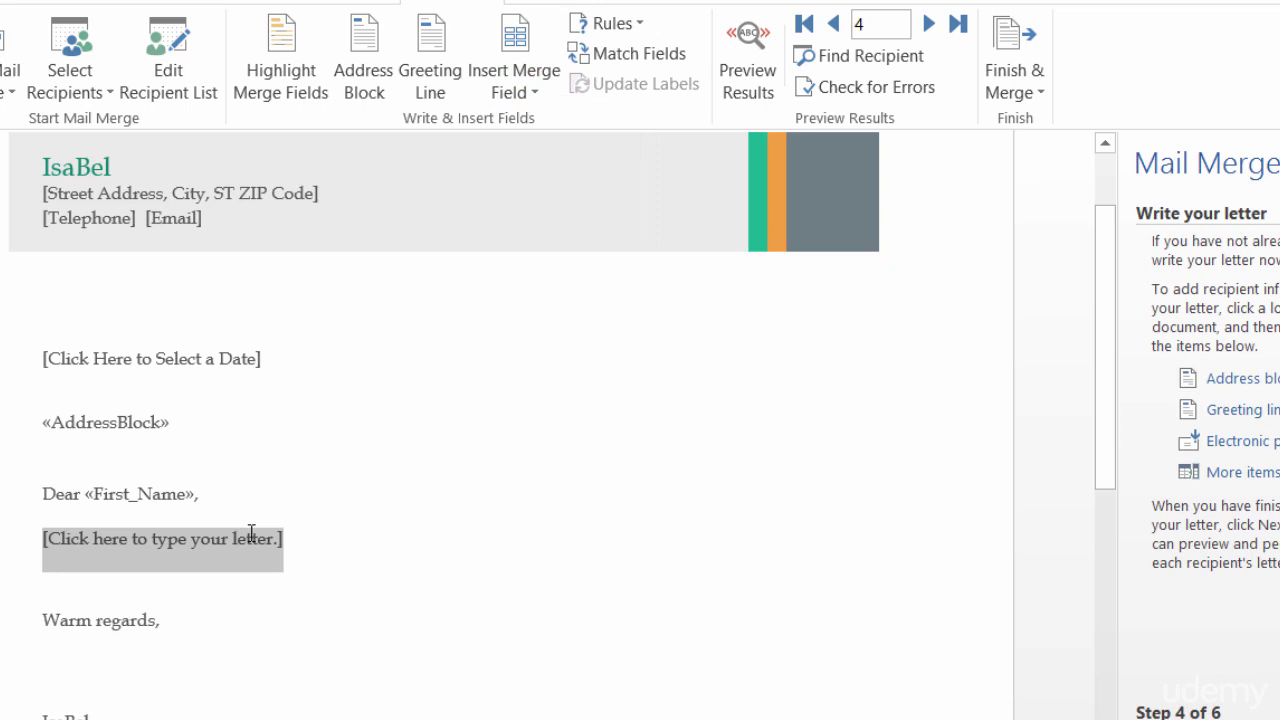
type("I am so gla")
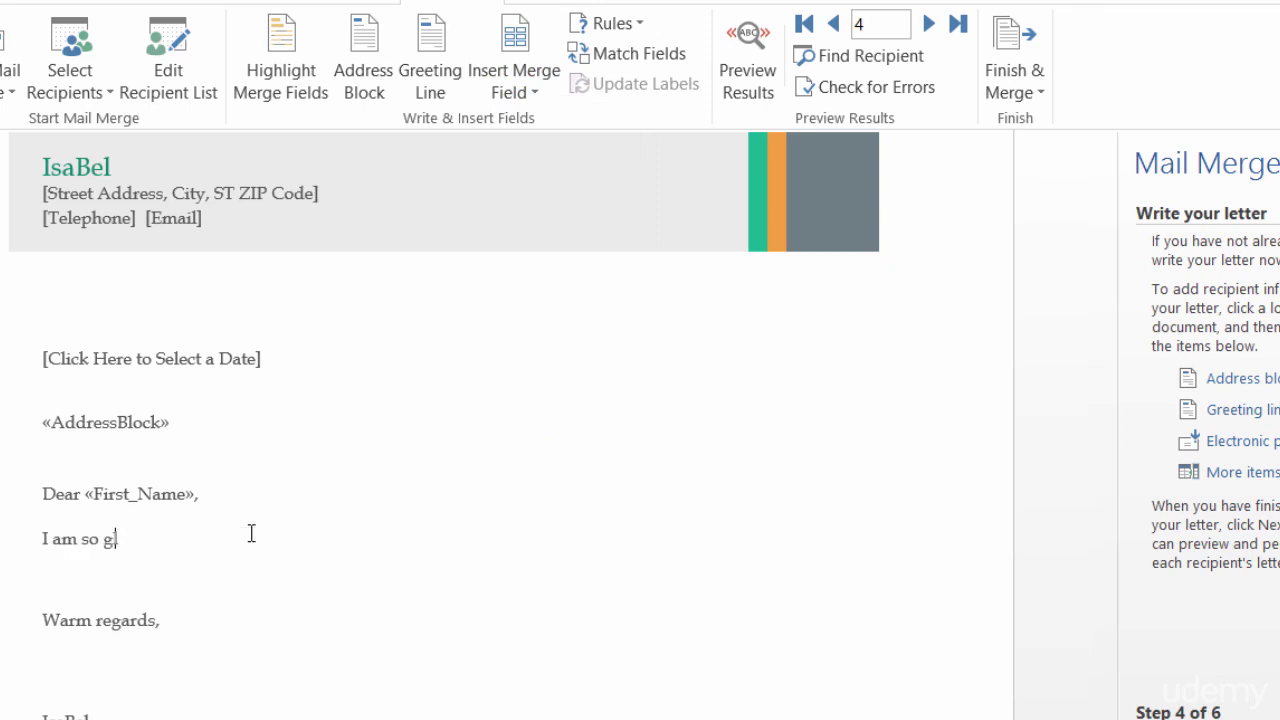
type("d that")
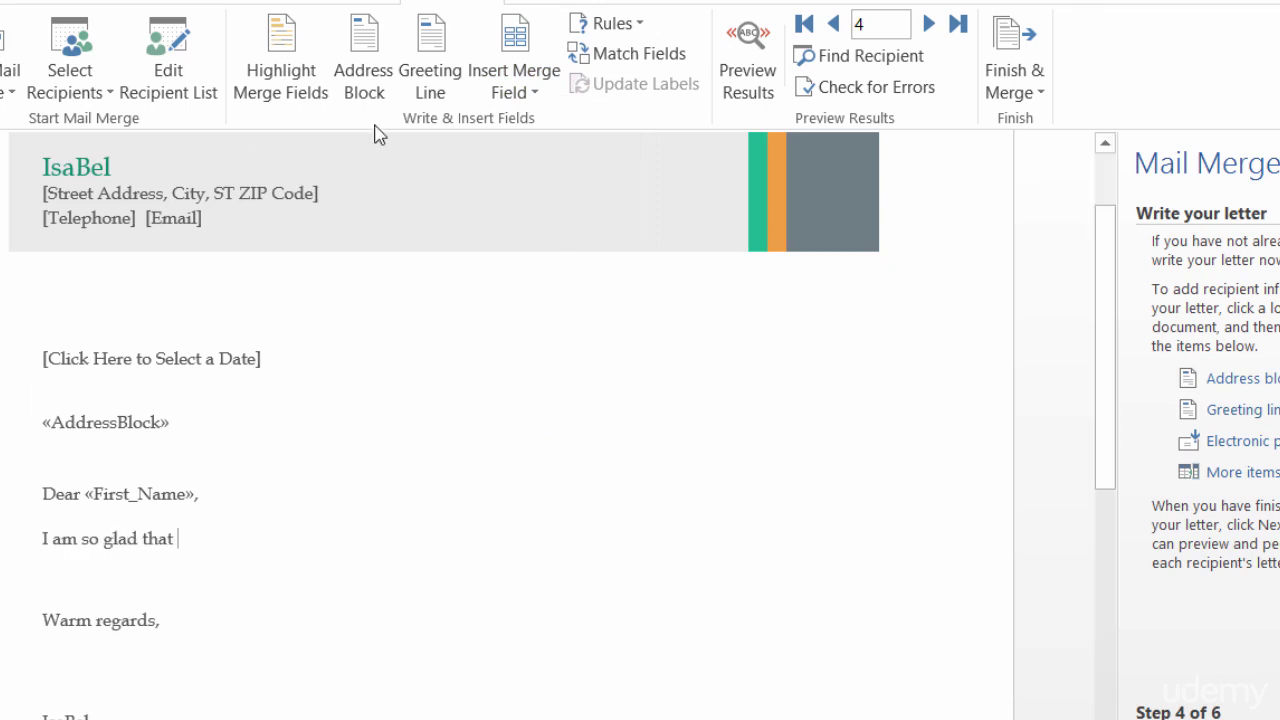
left_click(503, 82)
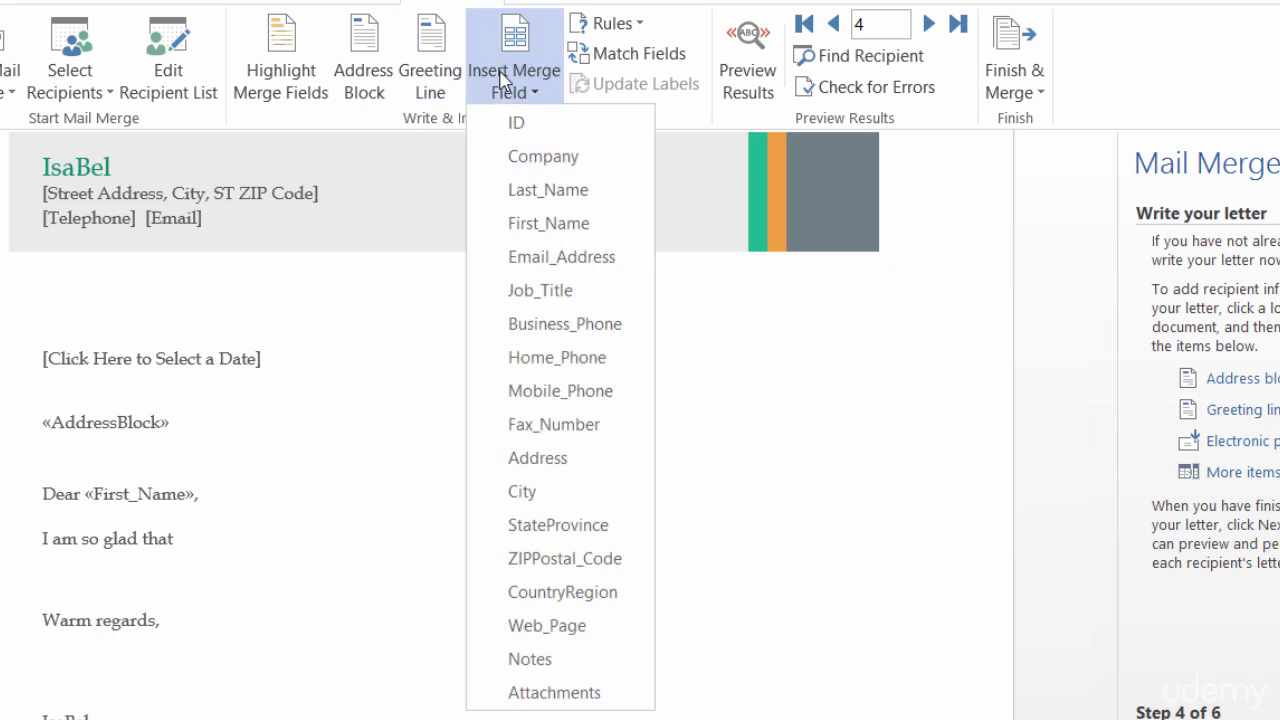
left_click(520, 156)
type("has")
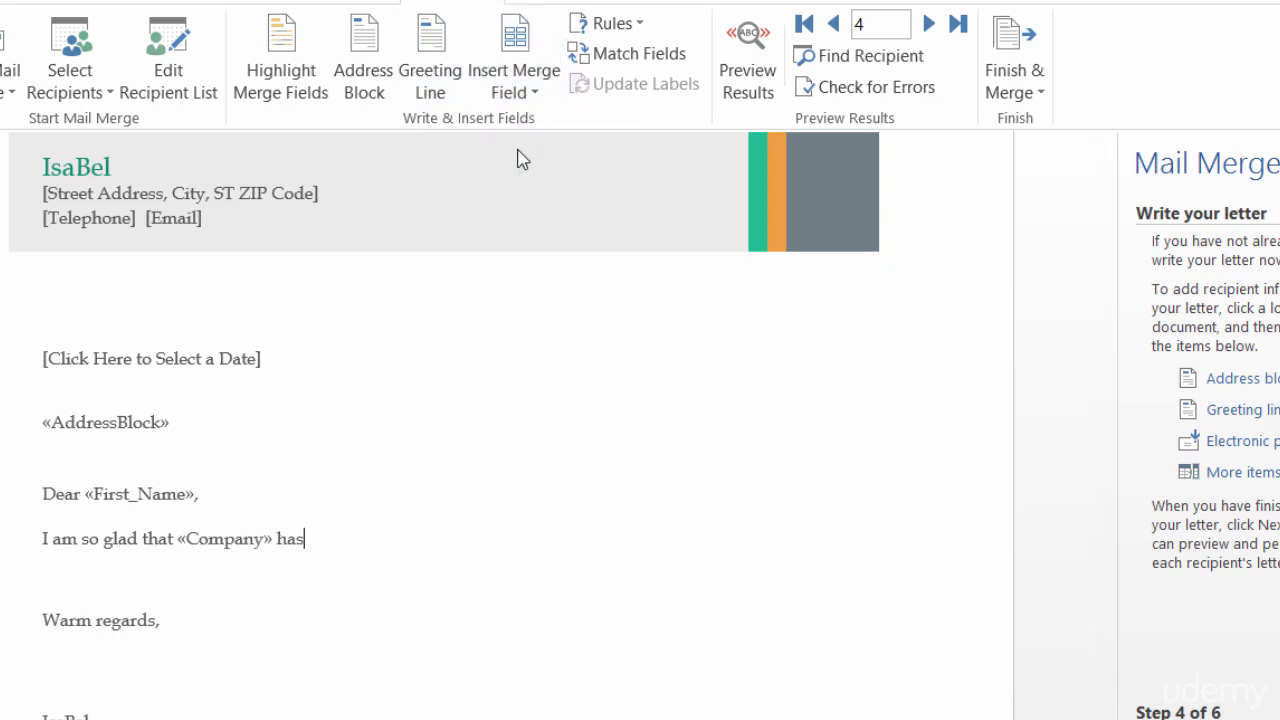
type(" decided to …....")
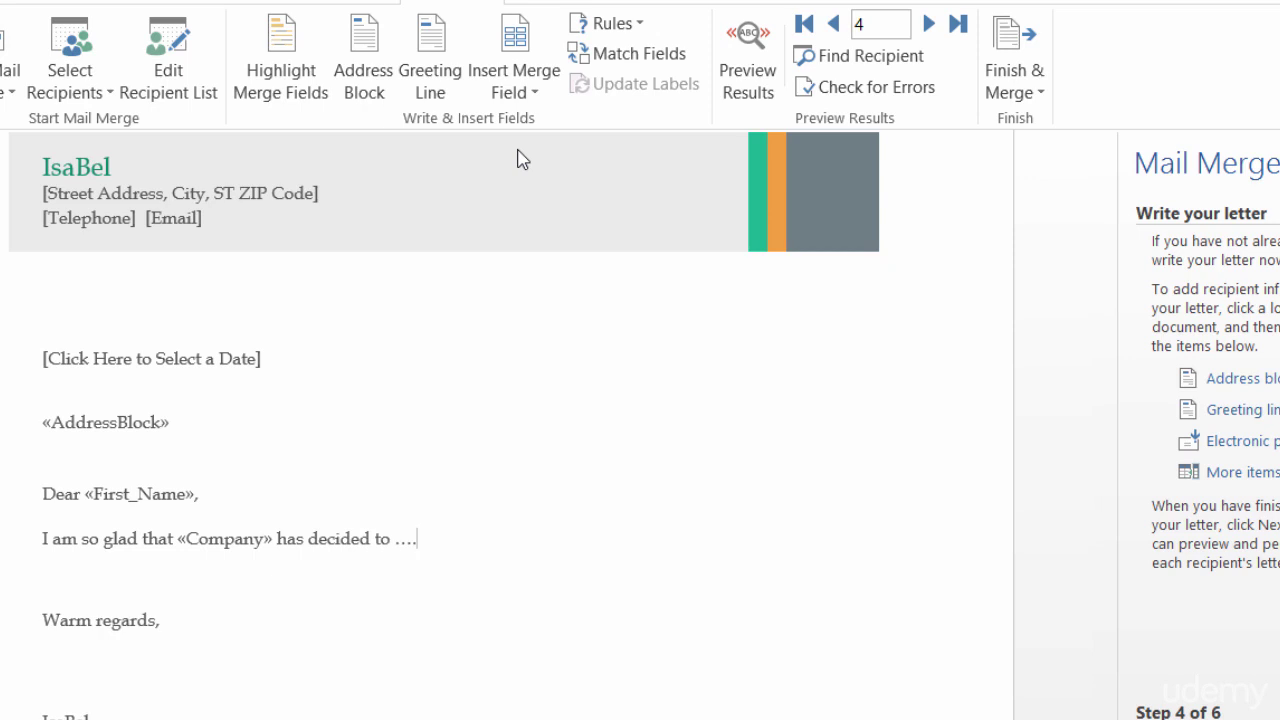
- Preview the merged letters for the recipients from record 4 through record 8
left_click(745, 55)
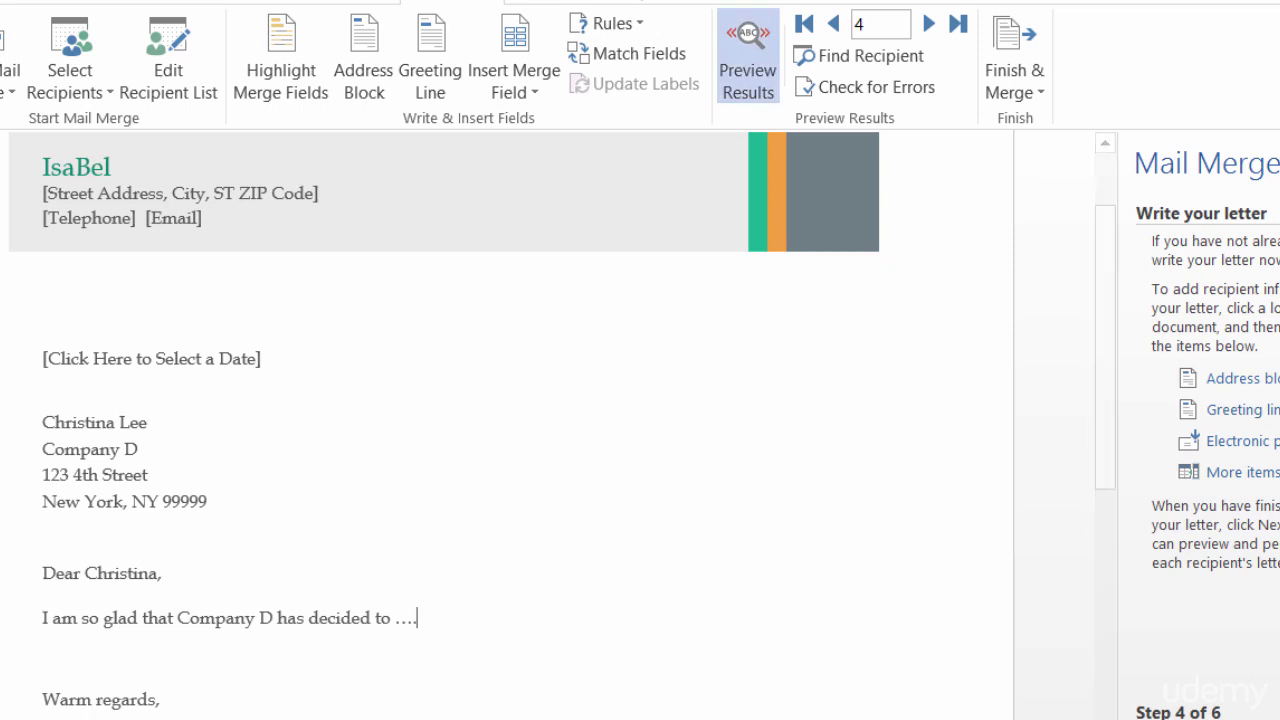
left_click(930, 23)
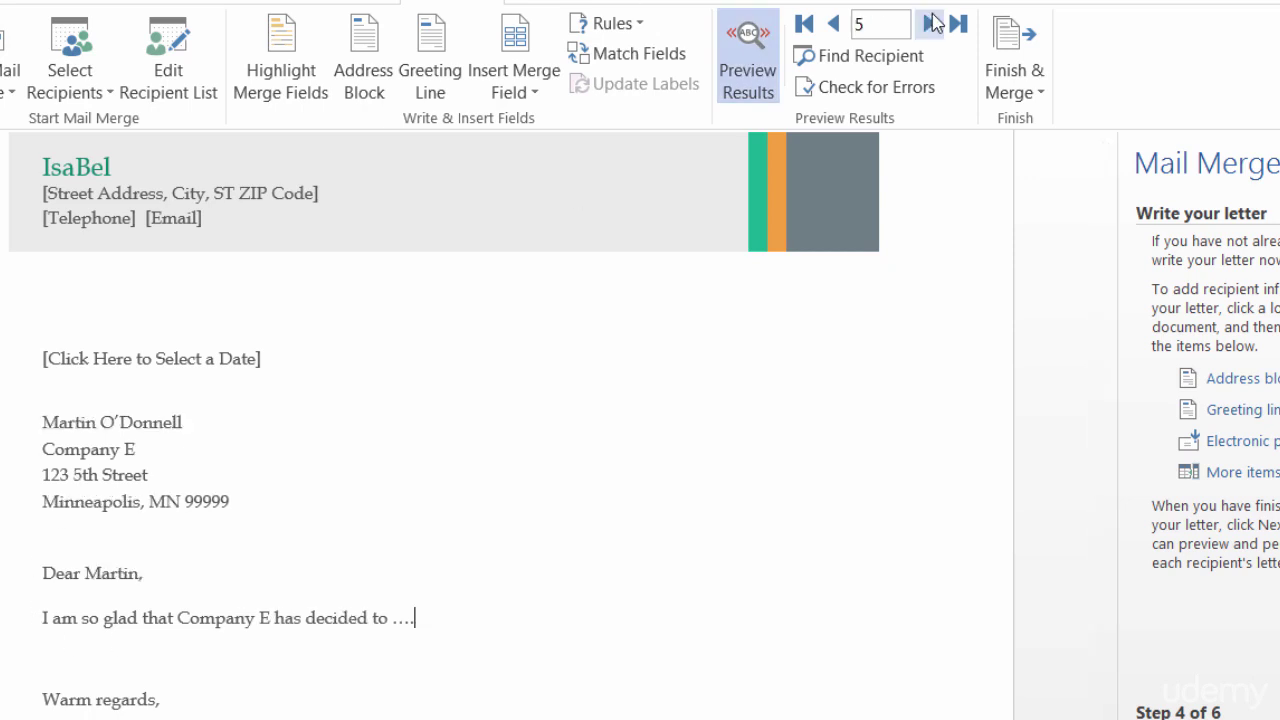
left_click(930, 23)
left_click(930, 23)
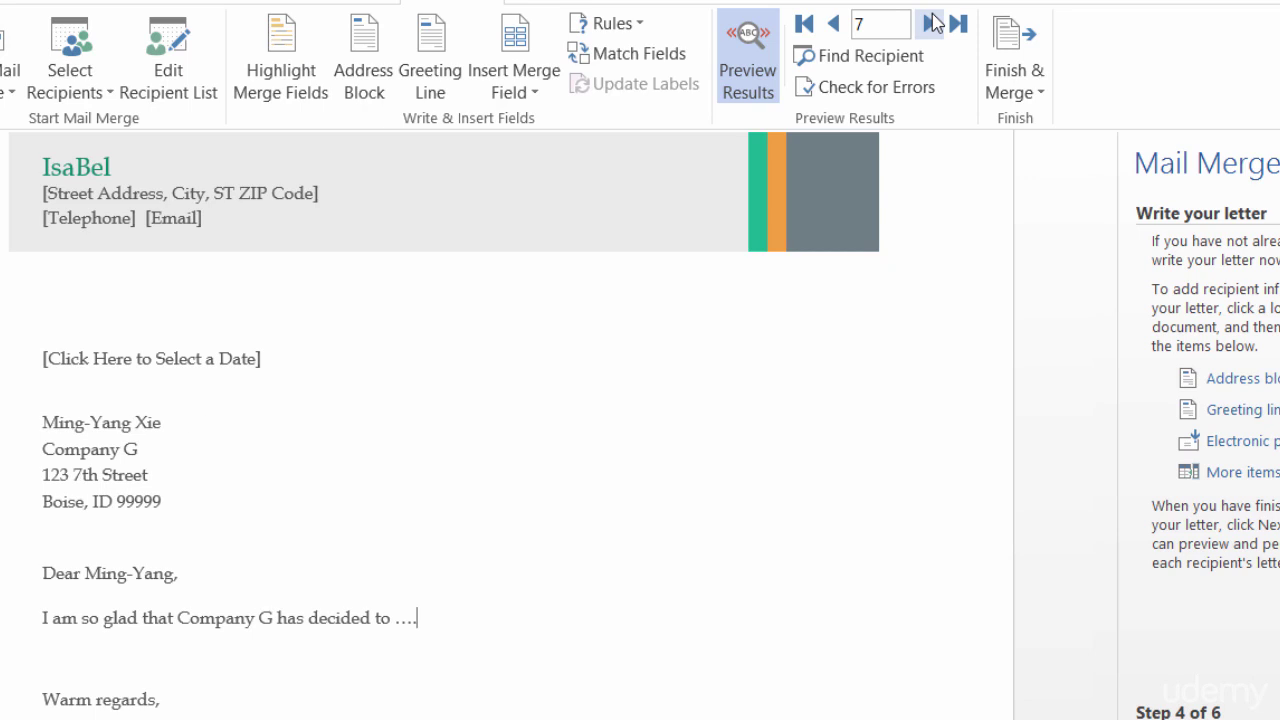
left_click(930, 23)
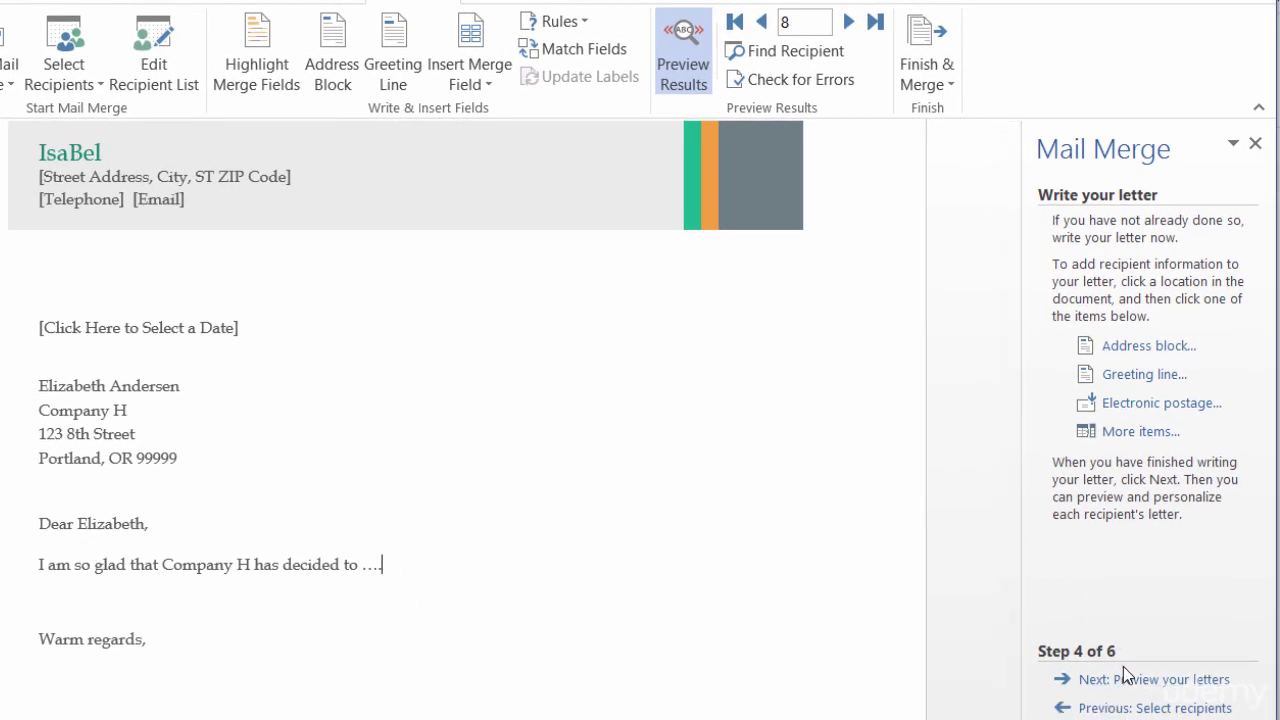
- Advance the mail merge to the letter preview stage and exclude the Company E and Company G contacts in the recipient list
left_click(1131, 680)
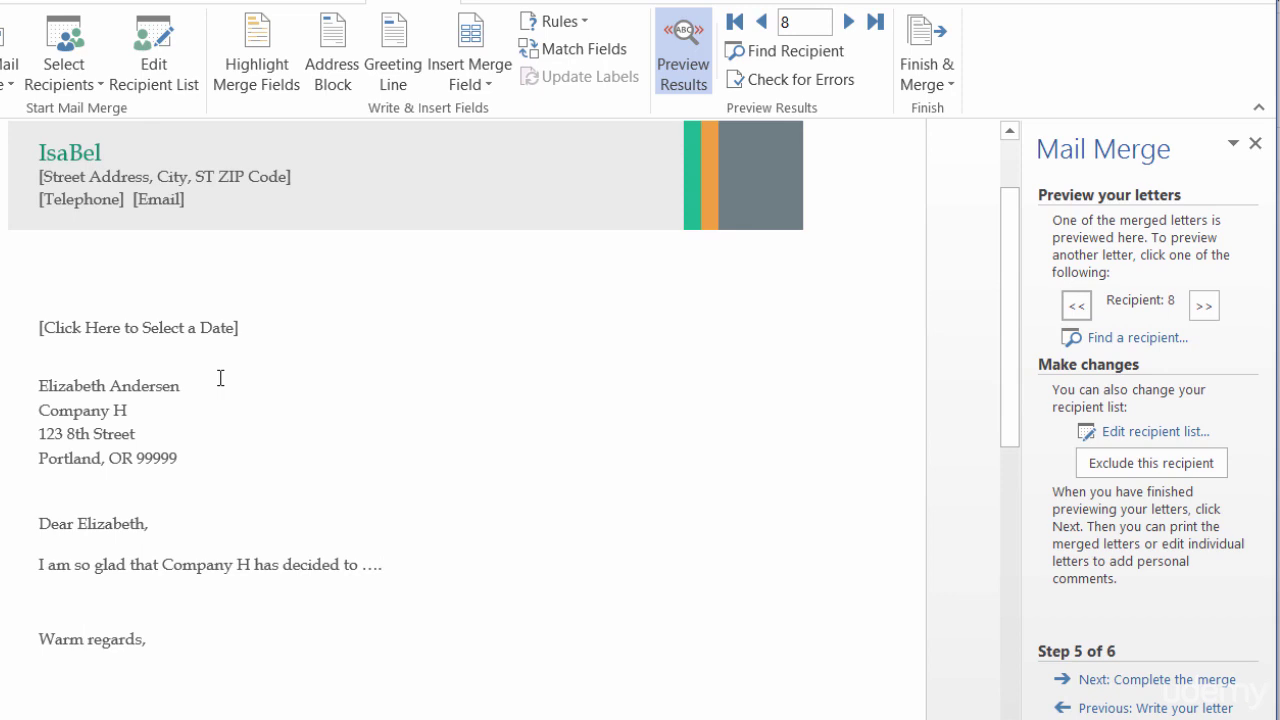
left_click(1122, 464)
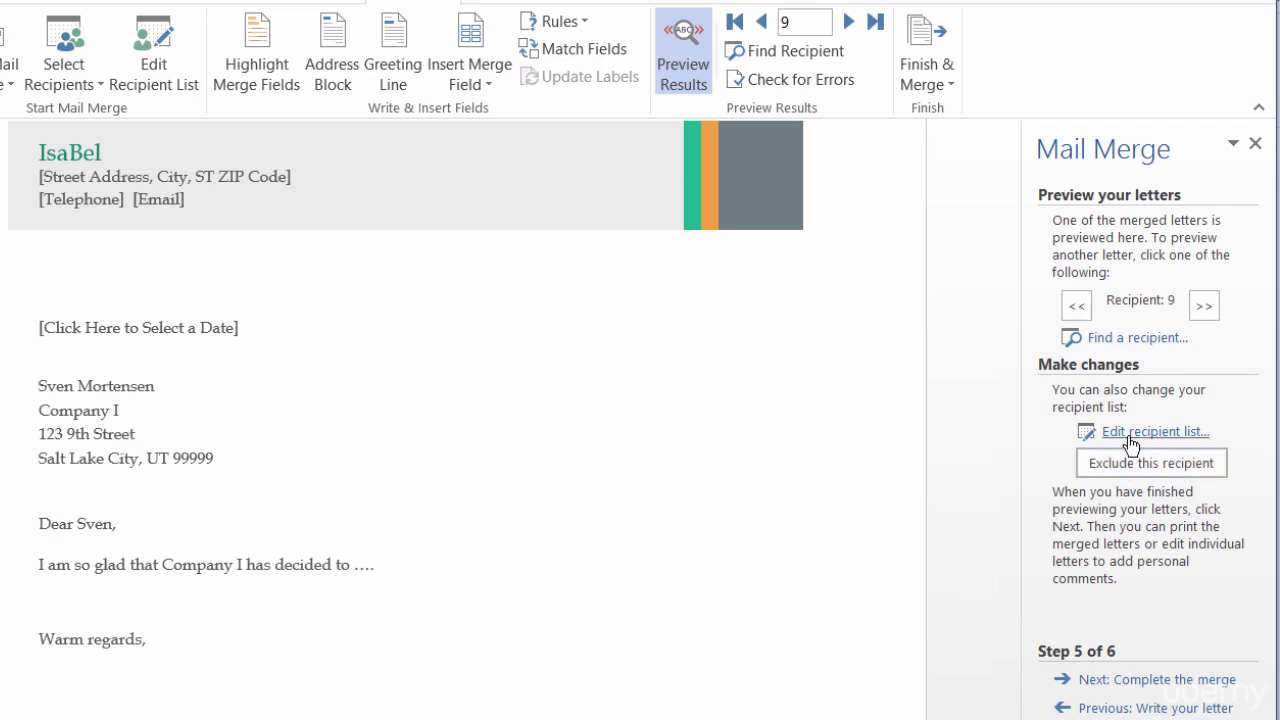
left_click(1129, 436)
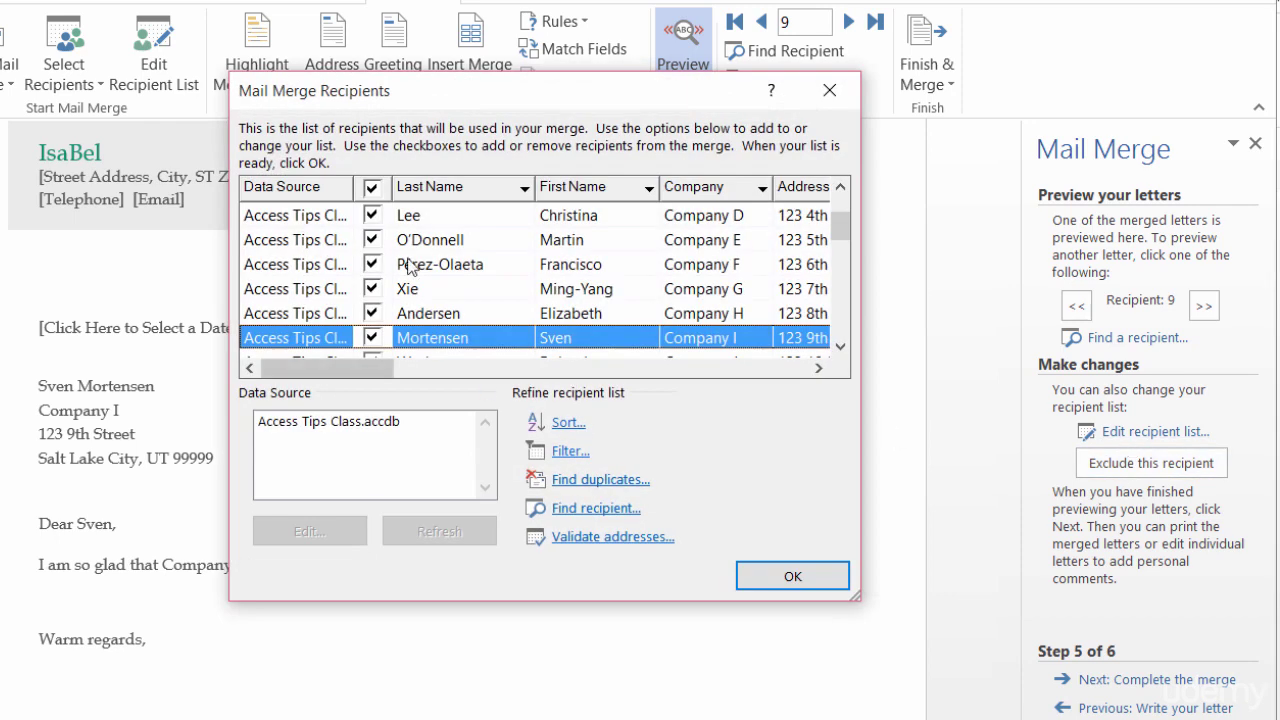
left_click(372, 240)
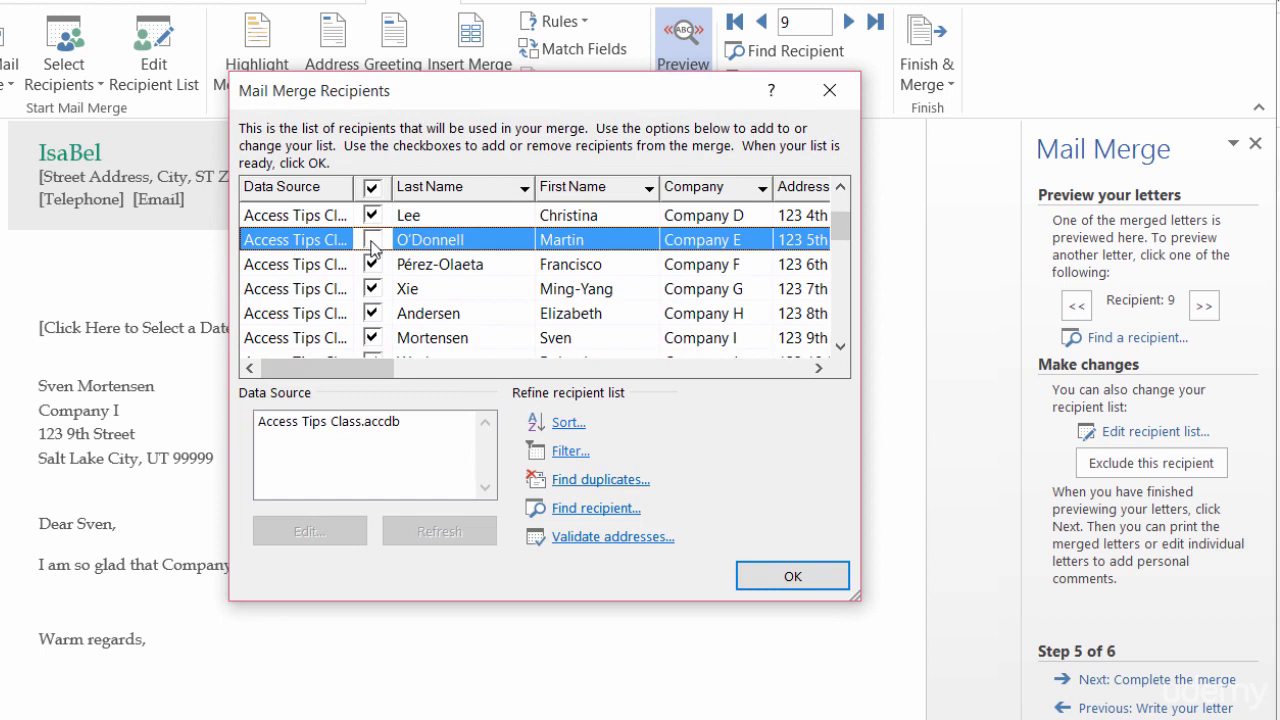
left_click(374, 289)
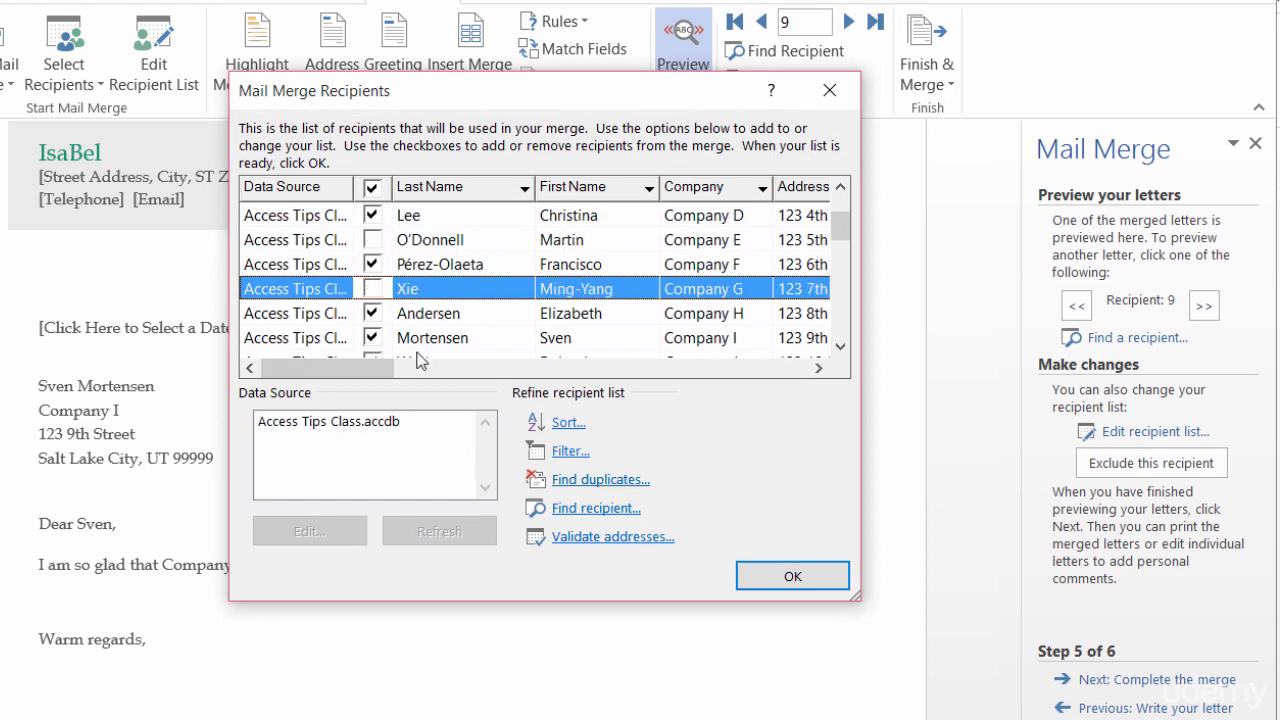
left_click(791, 576)
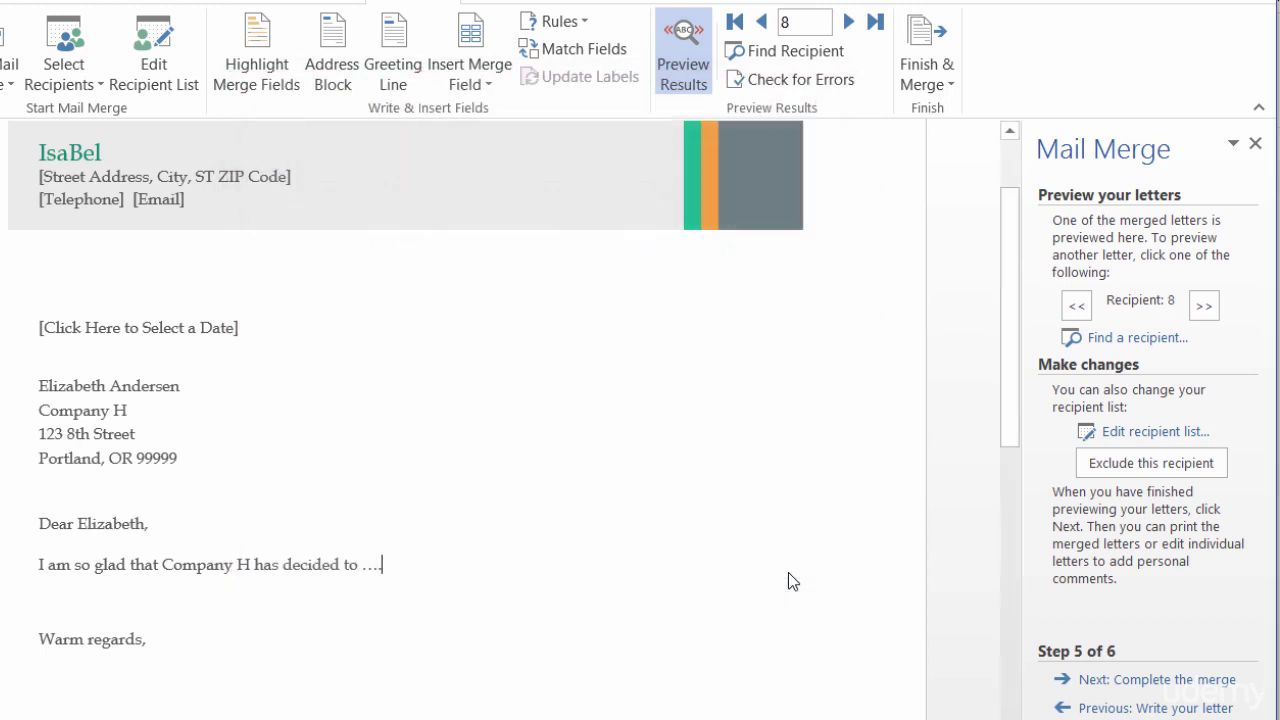
- Complete the merge by generating editable individual letters for all records in a new document
left_click(1137, 680)
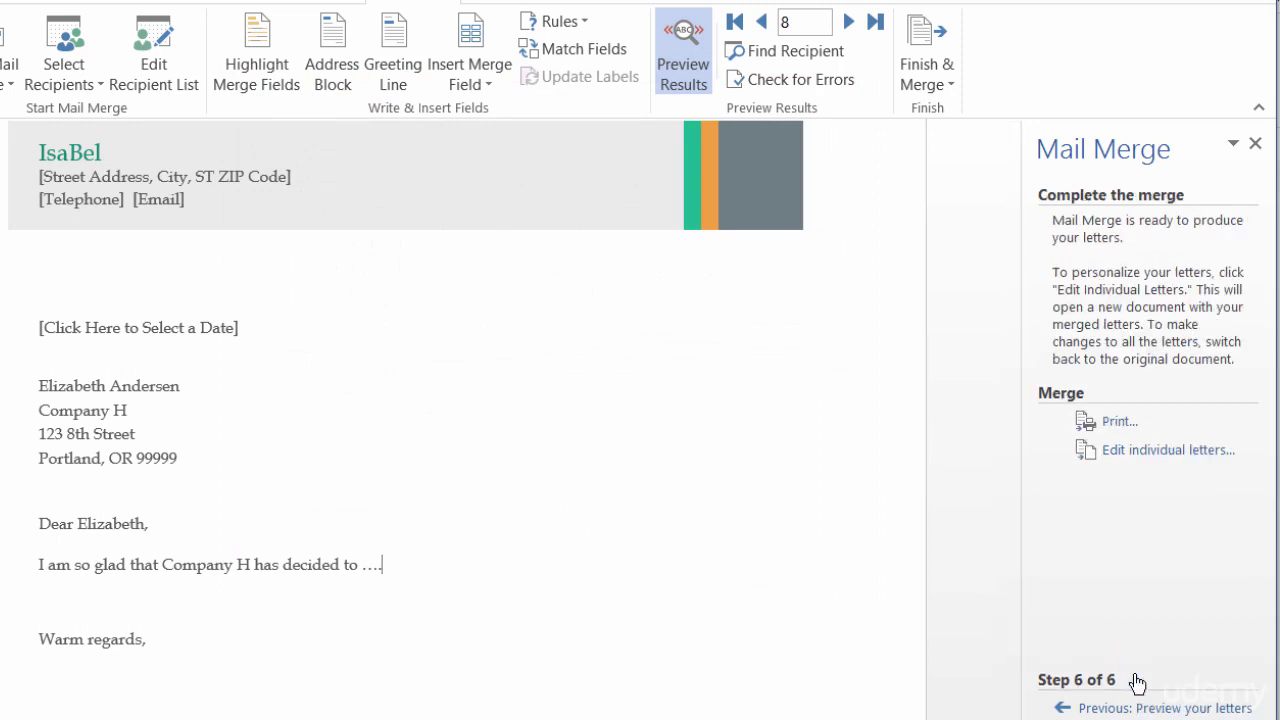
left_click(1130, 451)
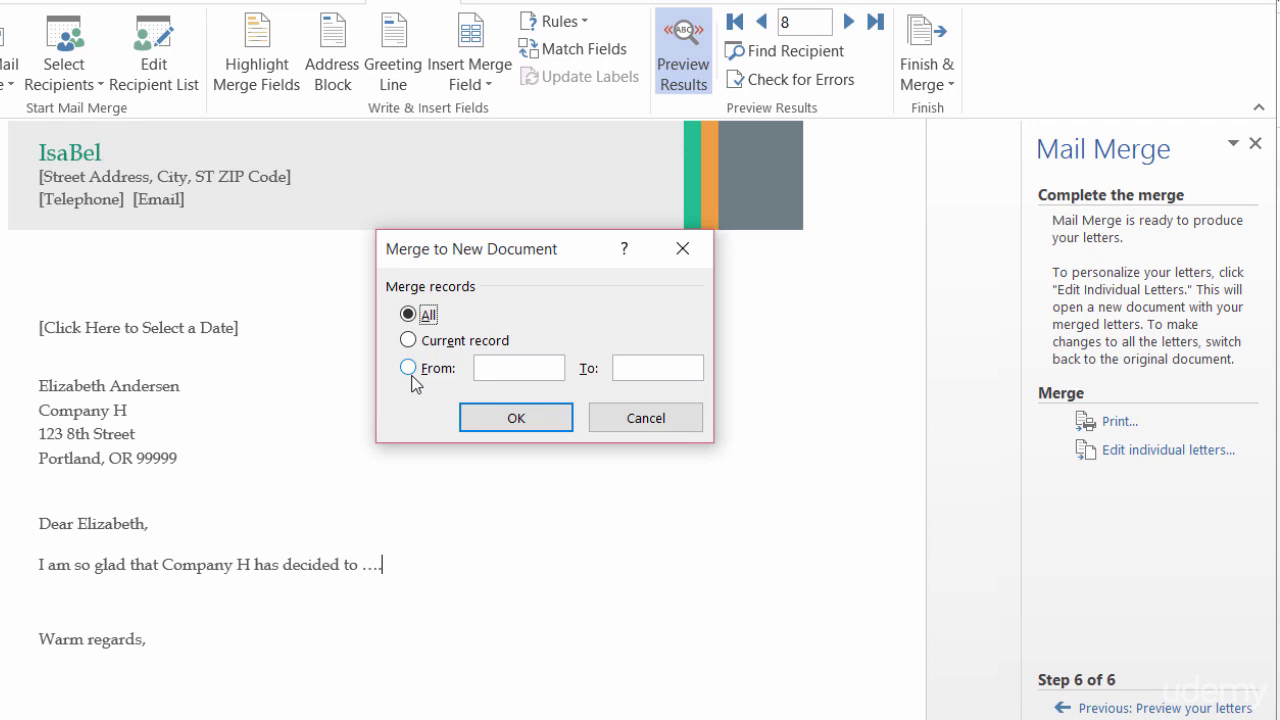
left_click(515, 424)
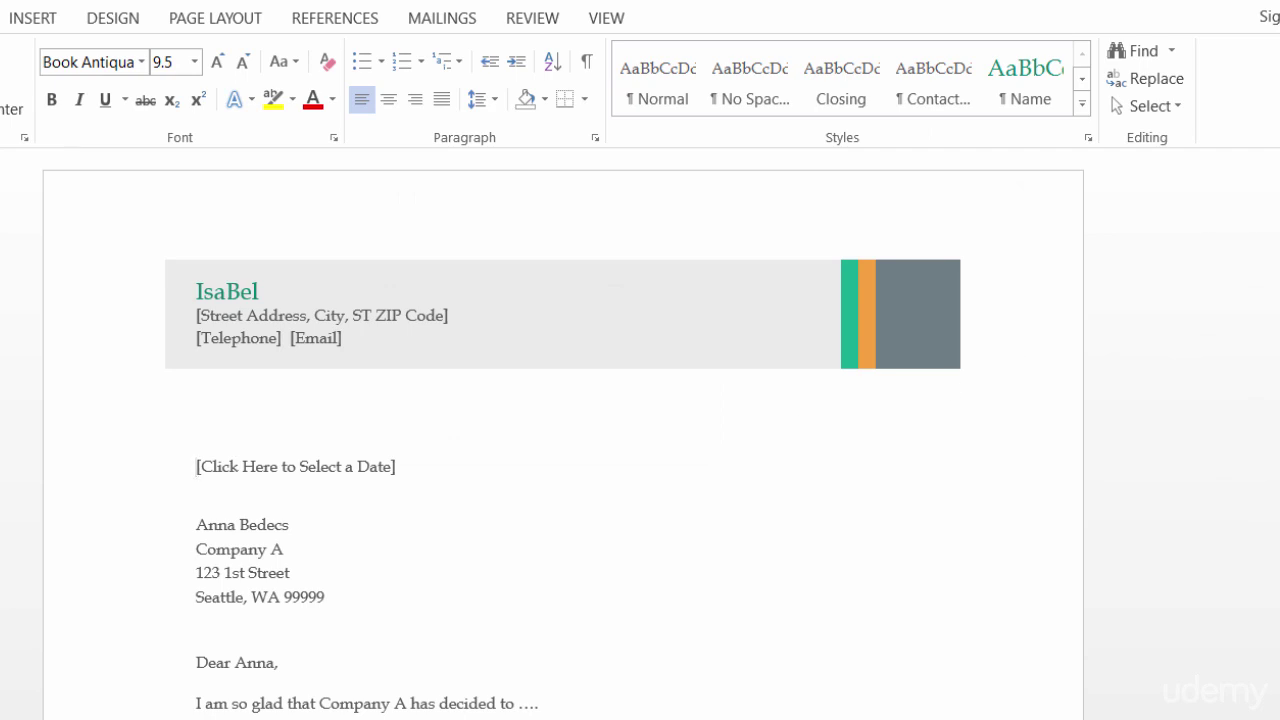
- Look through the merged letters and close their document without saving, returning to the main mail merge letter
left_click_drag(1277, 185, 1277, 197)
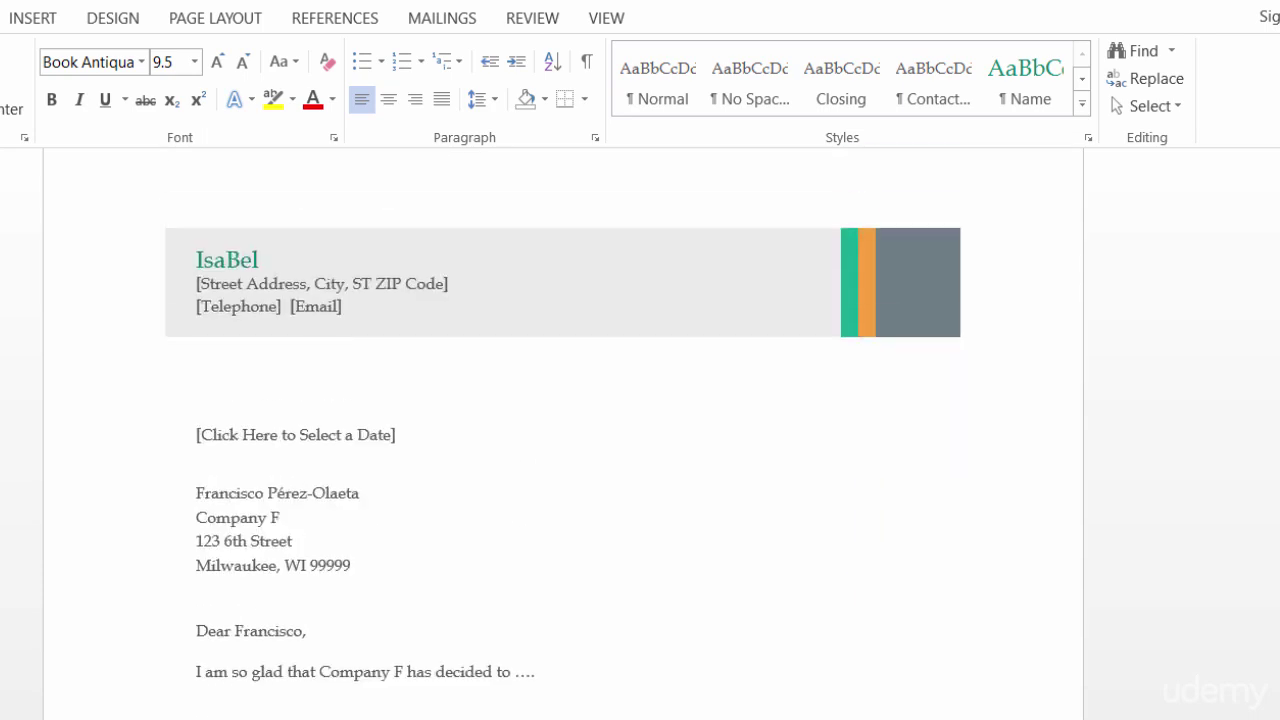
key("ctrl+w")
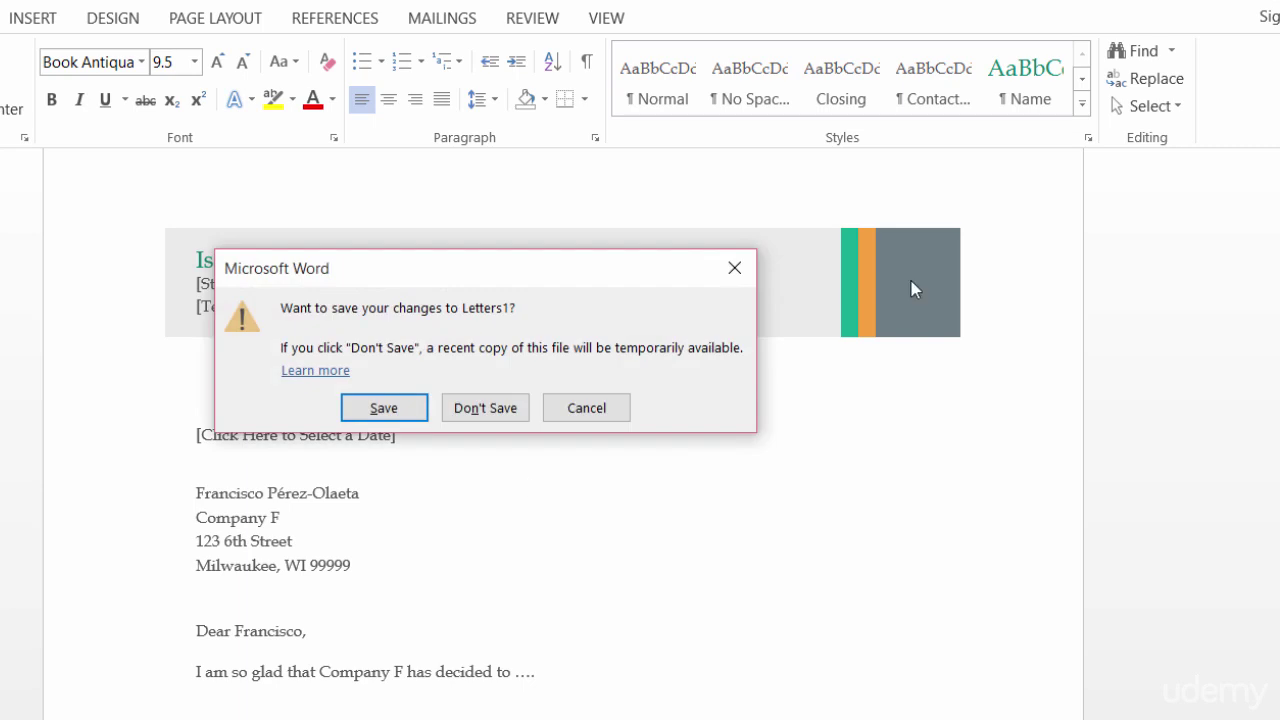
left_click(467, 414)
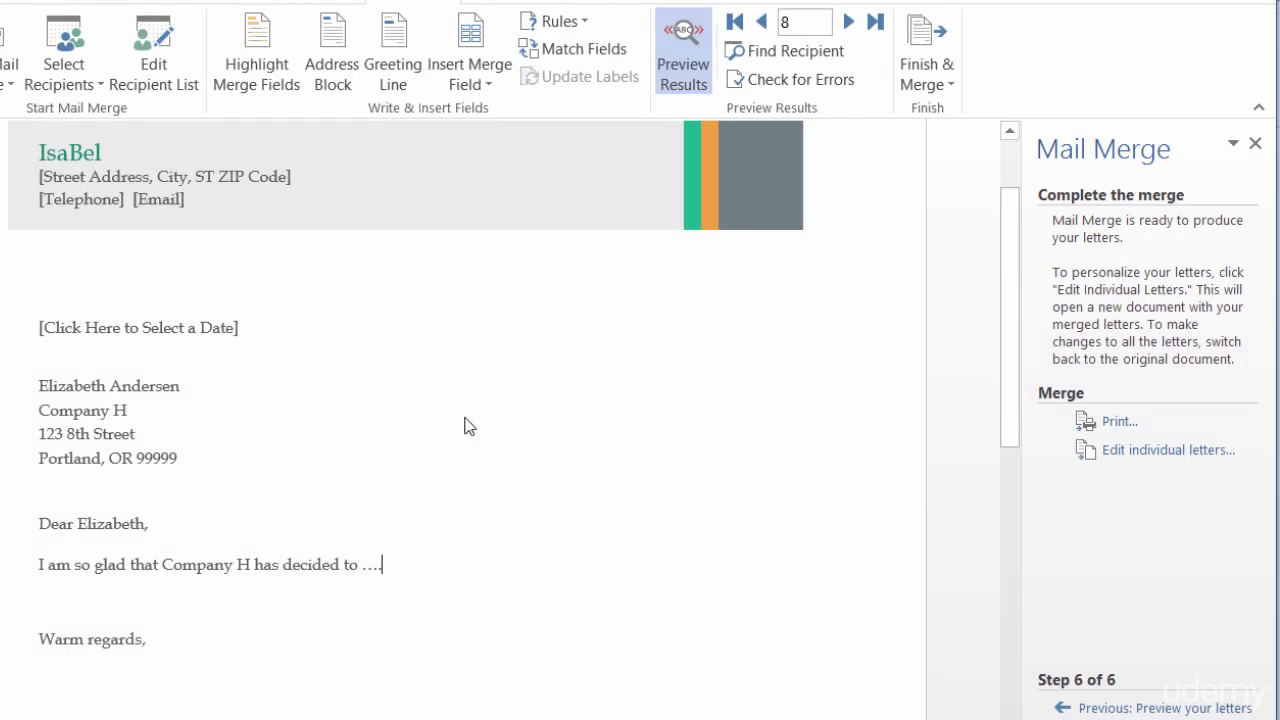